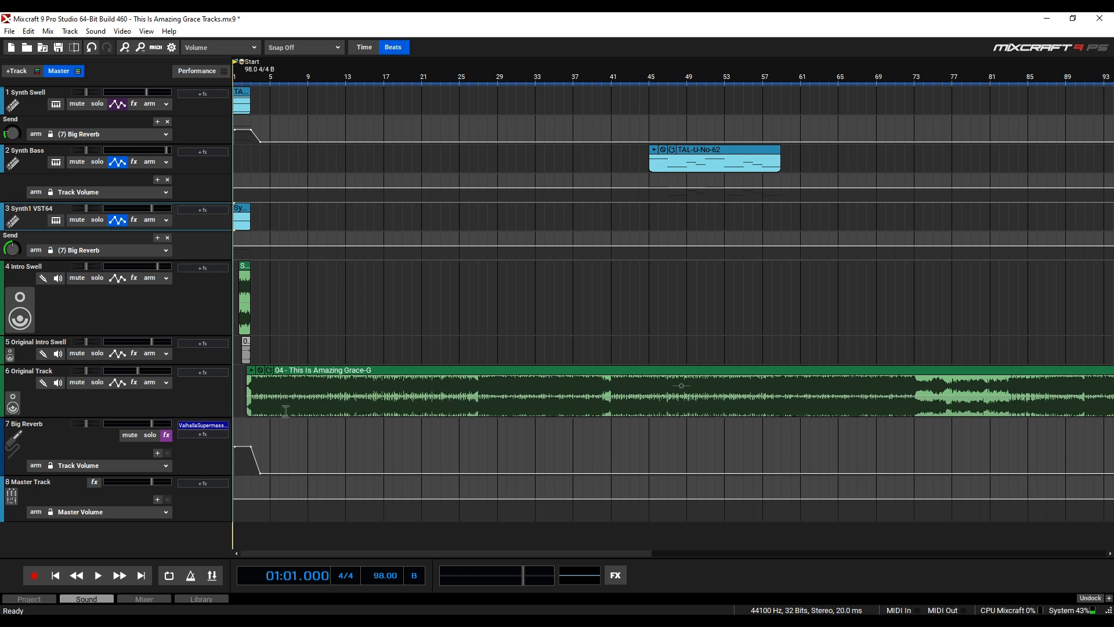
Step: Increase the height of the Original Track so its waveform is displayed larger
click(257, 427)
scroll(329, 380, up, 3)
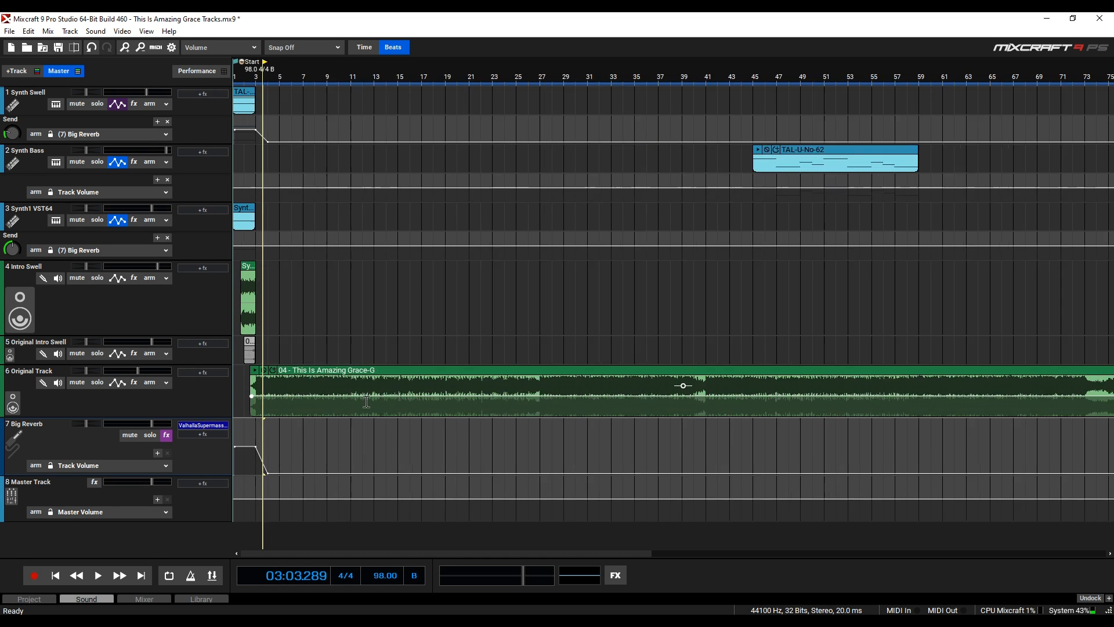
scroll(467, 343, down, 2)
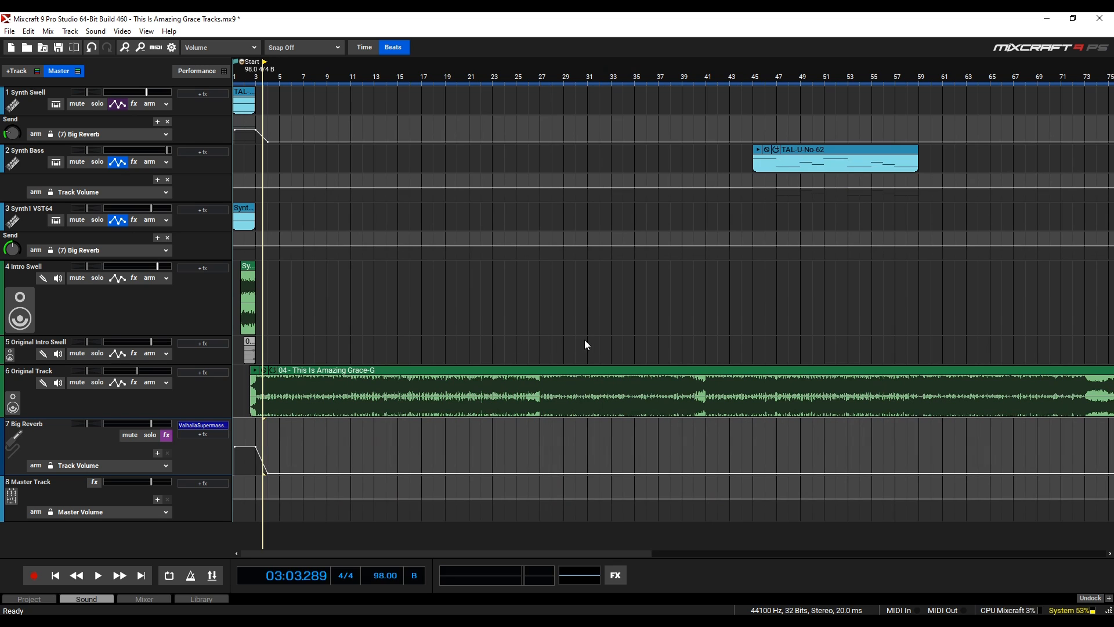
scroll(445, 340, up, 3)
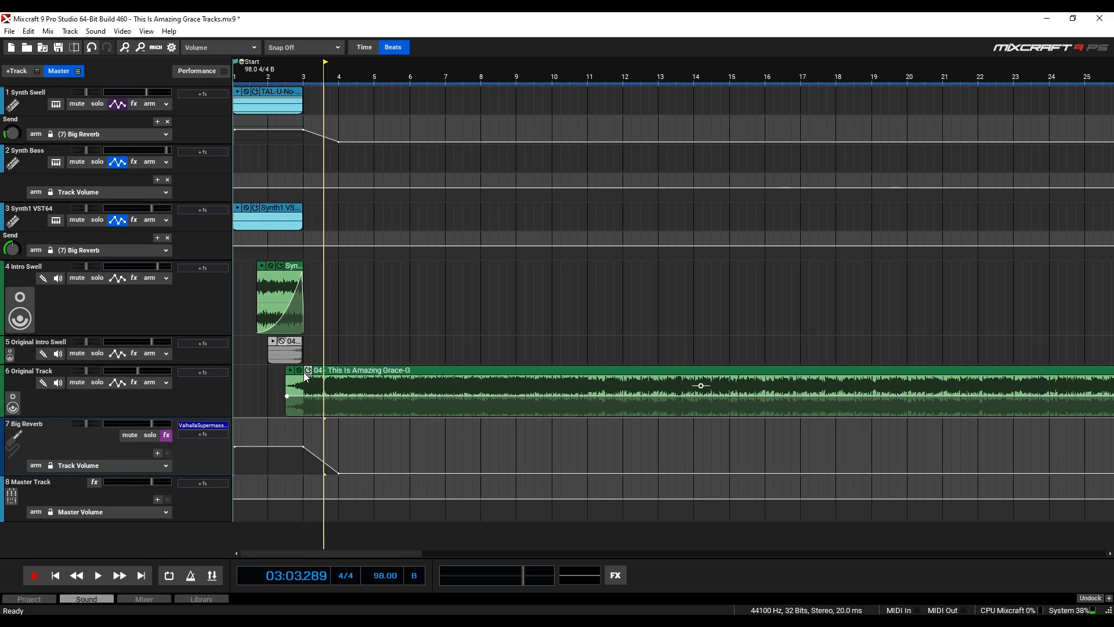
drag(211, 416, 211, 439)
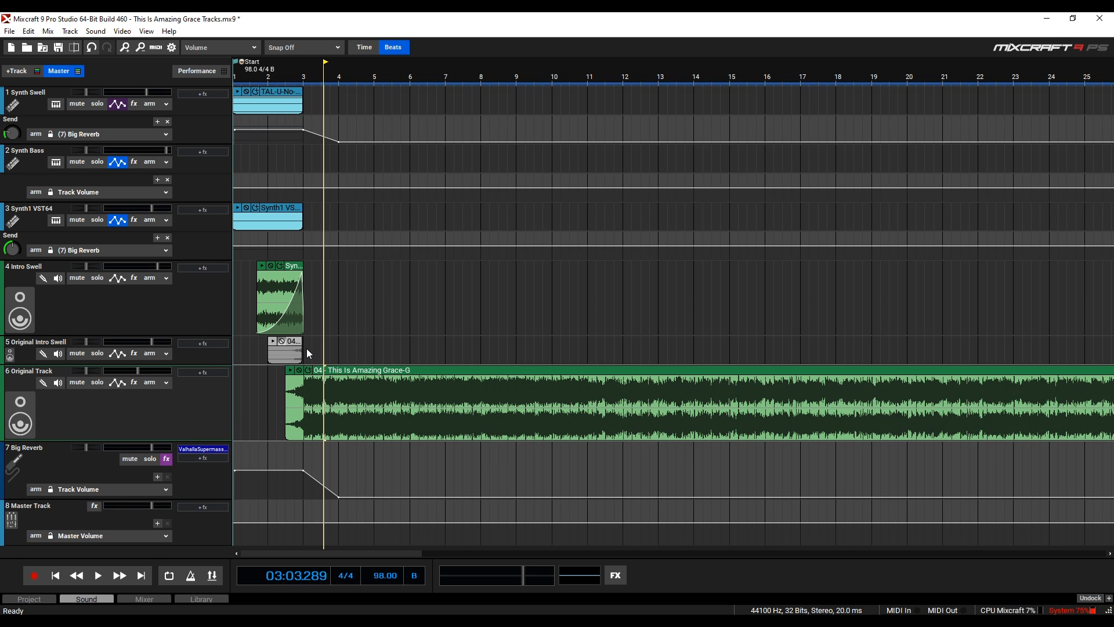
Step: Place the playhead at the start of measure 3, where the Original Track's waveform gets louder
click(307, 350)
scroll(307, 350, up, 6)
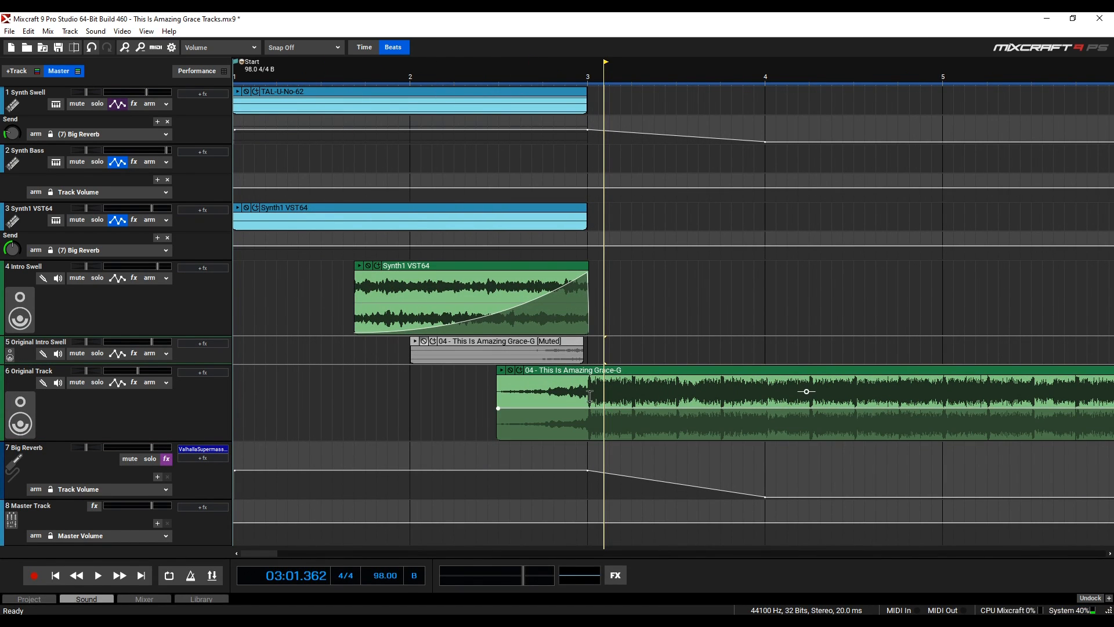
click(588, 353)
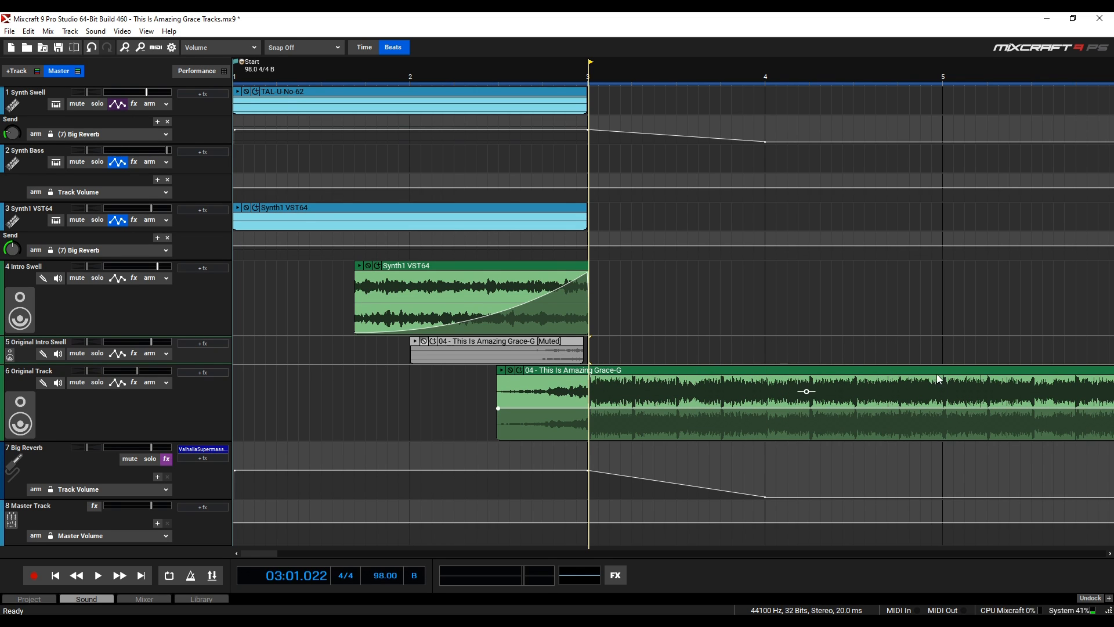
Step: Enable the metronome for playback in the metronome settings
scroll(920, 381, down, 6)
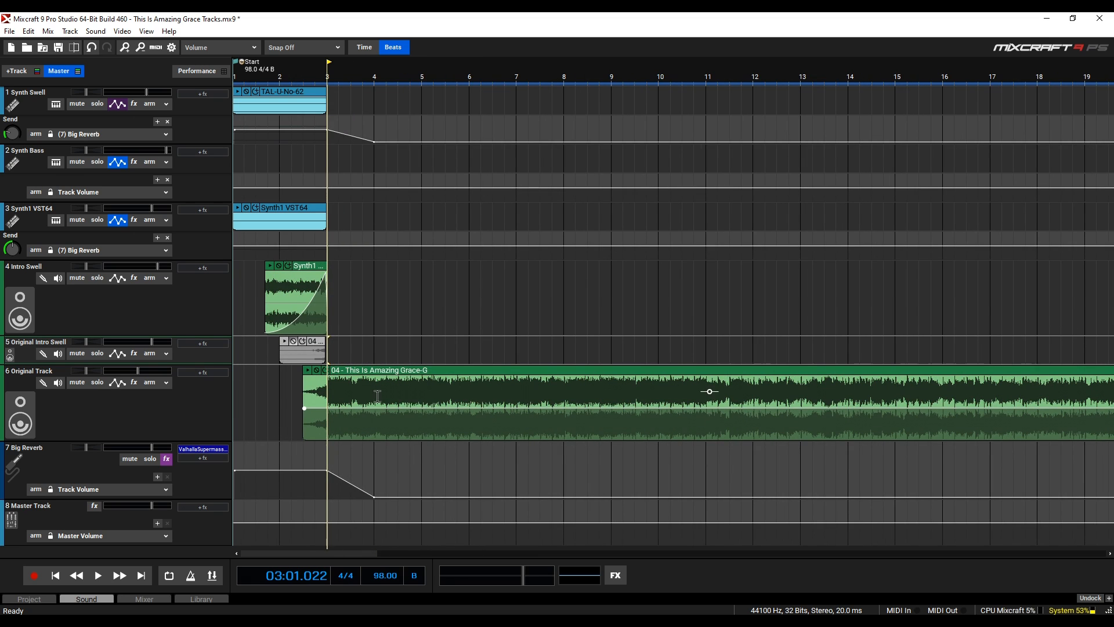
scroll(377, 395, down, 4)
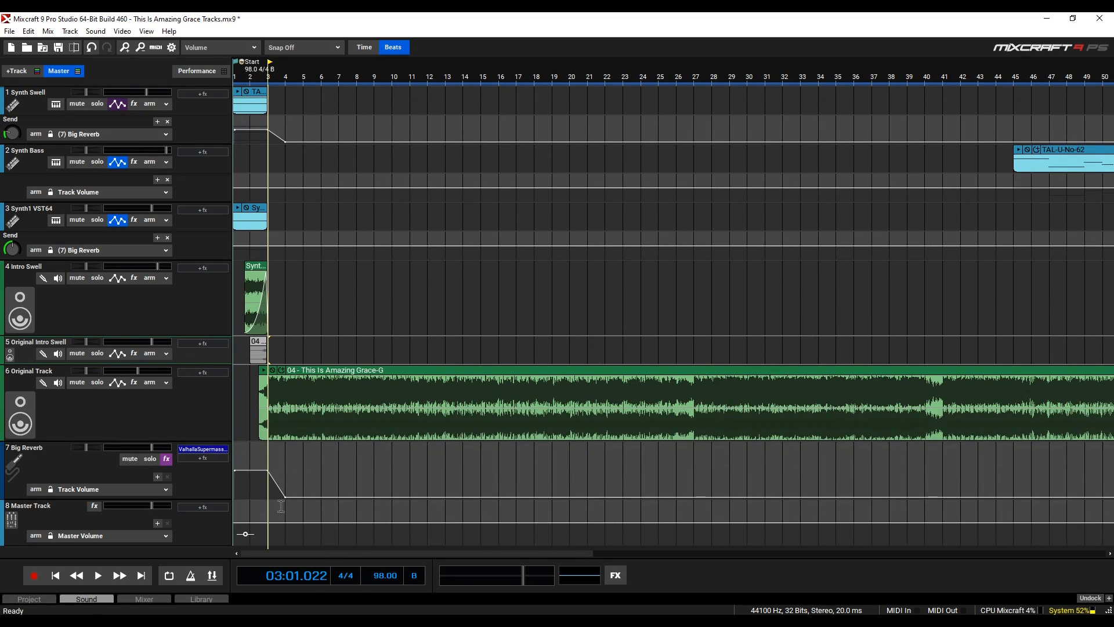
click(191, 576)
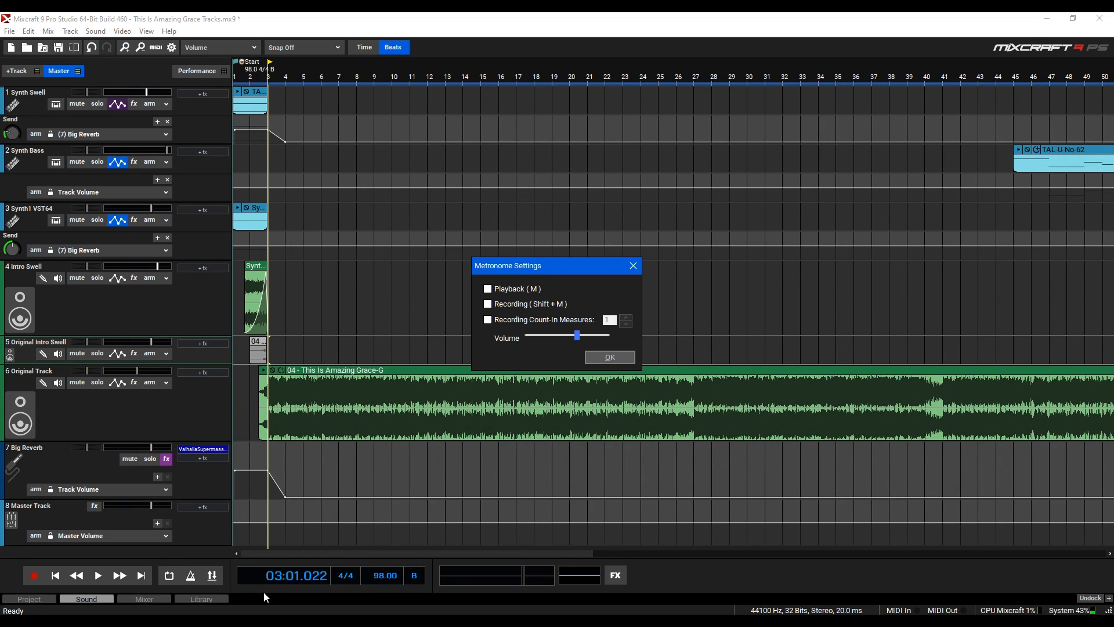
click(489, 289)
click(621, 357)
Step: Play the Original Track with the metronome from measure 3 and from about measures 36, 64 and 98 to check its alignment
scroll(451, 366, down, 4)
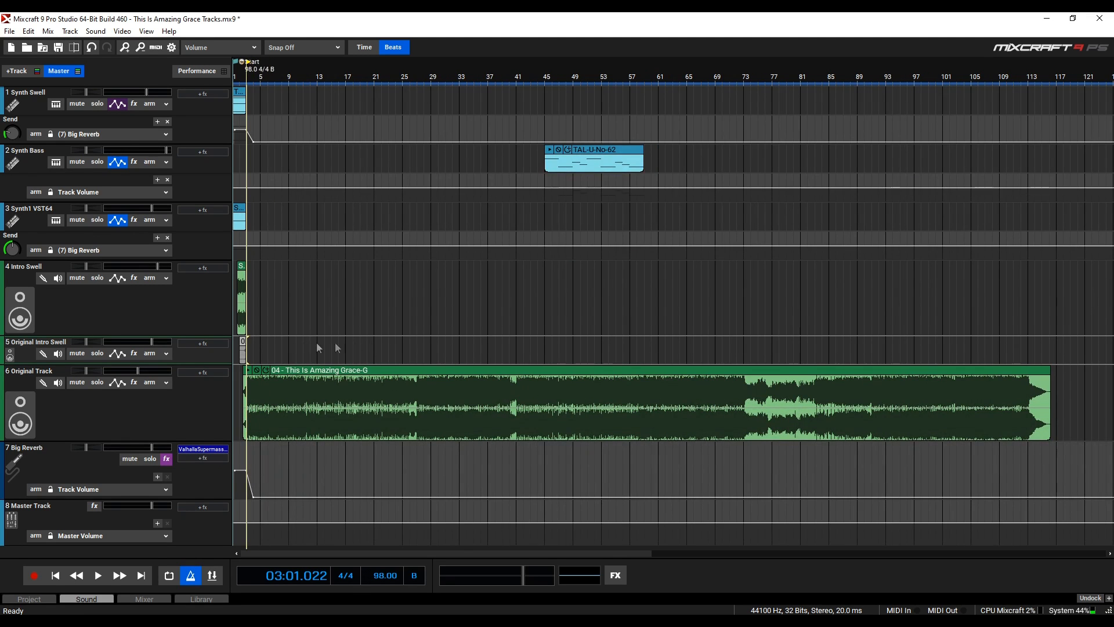
click(99, 576)
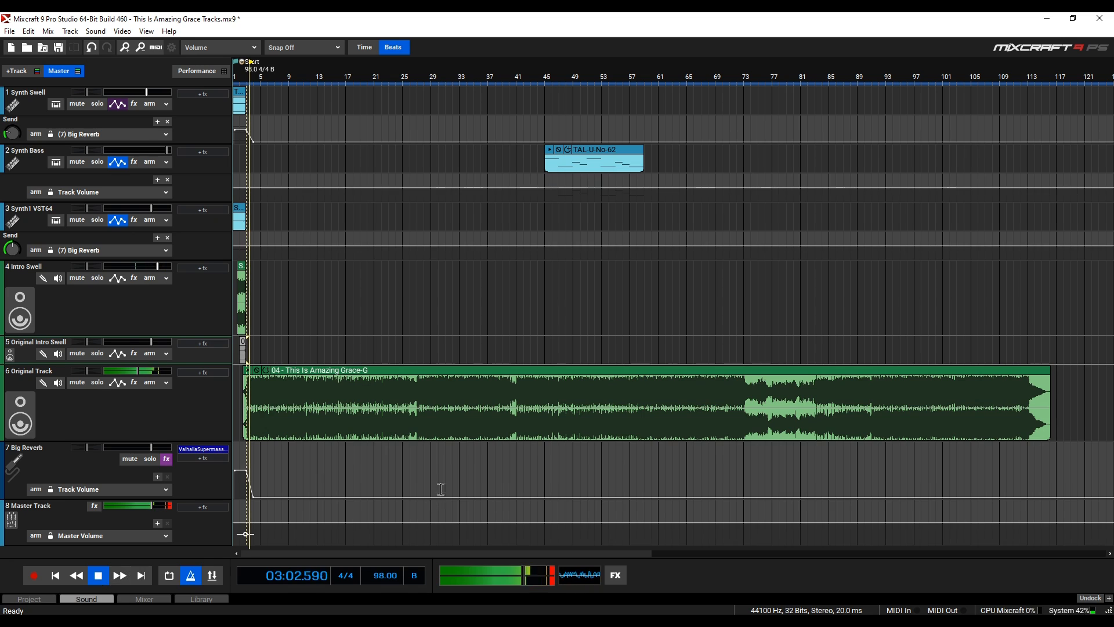
click(483, 353)
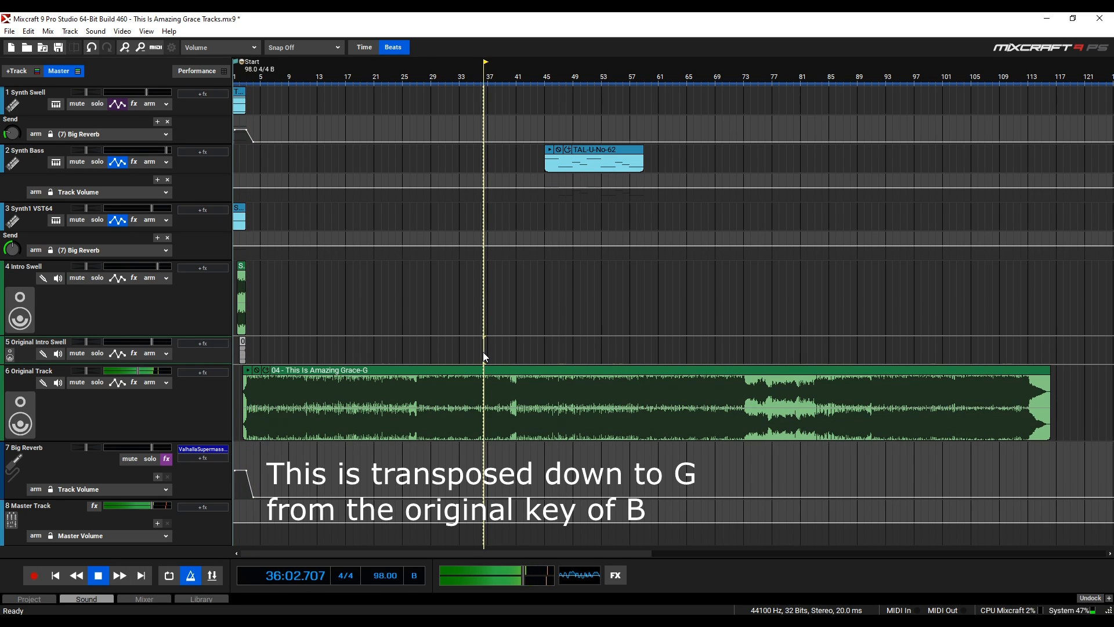
click(682, 350)
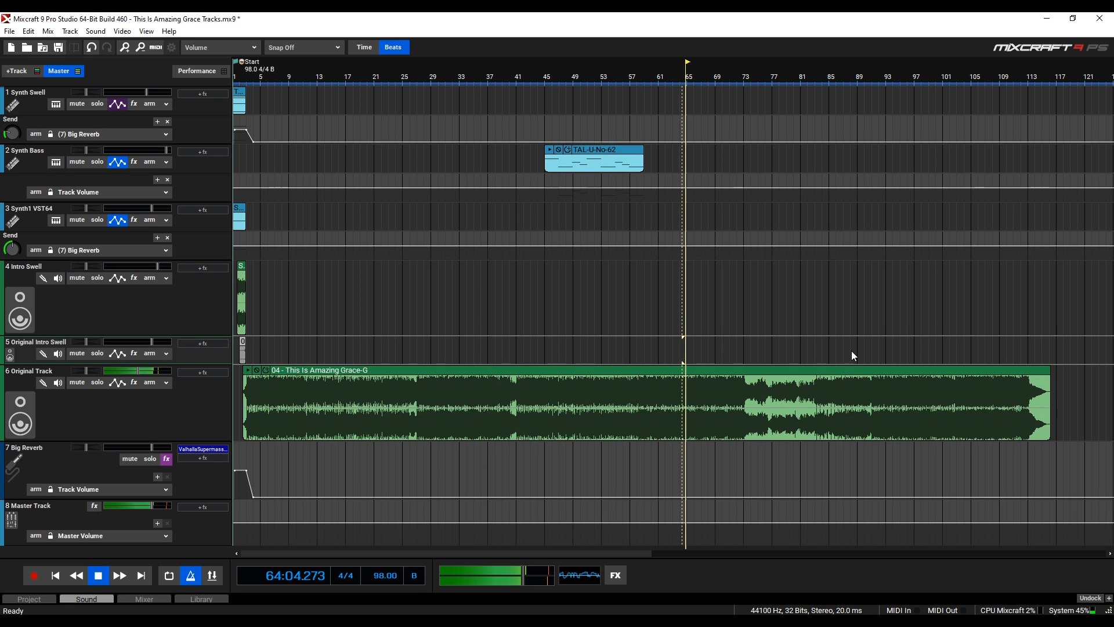
click(924, 350)
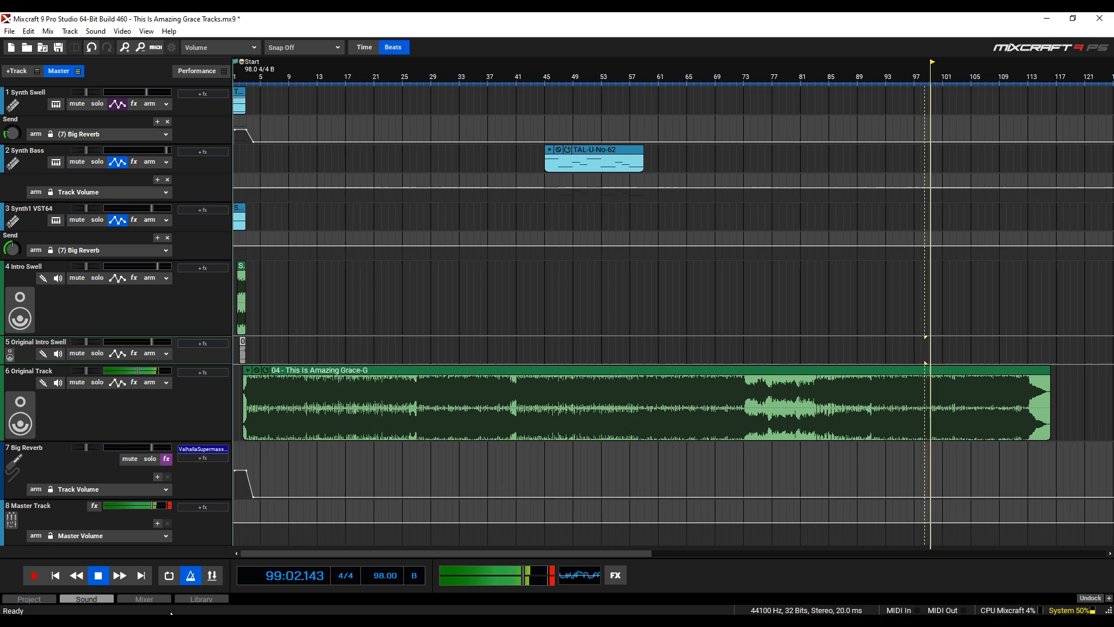
click(105, 580)
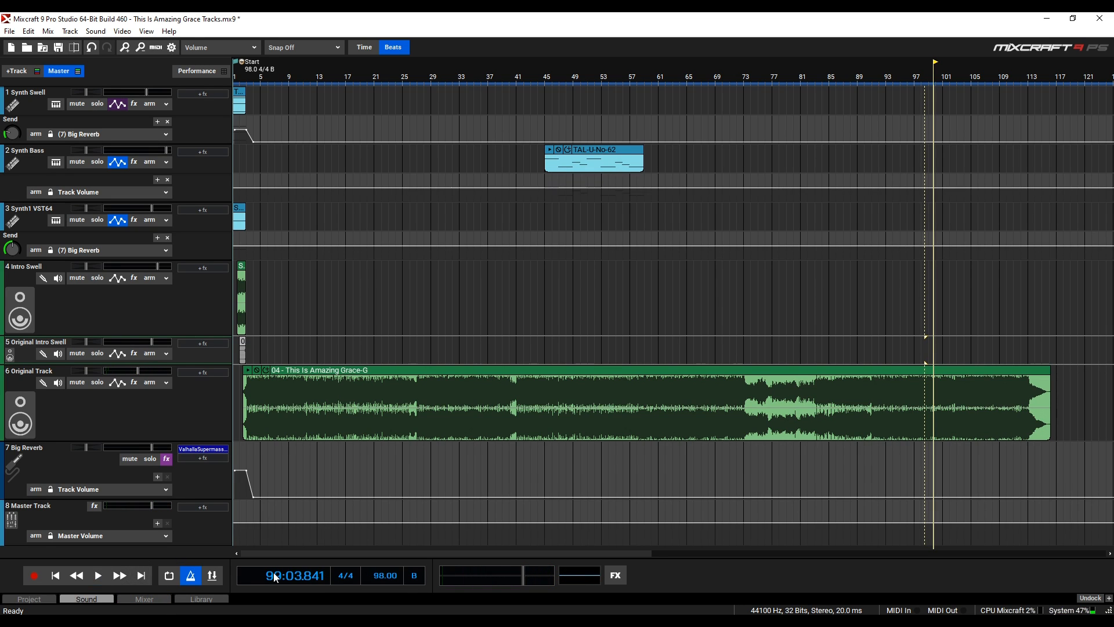
Step: Disable the metronome for playback in the metronome settings
click(192, 578)
click(488, 288)
click(611, 358)
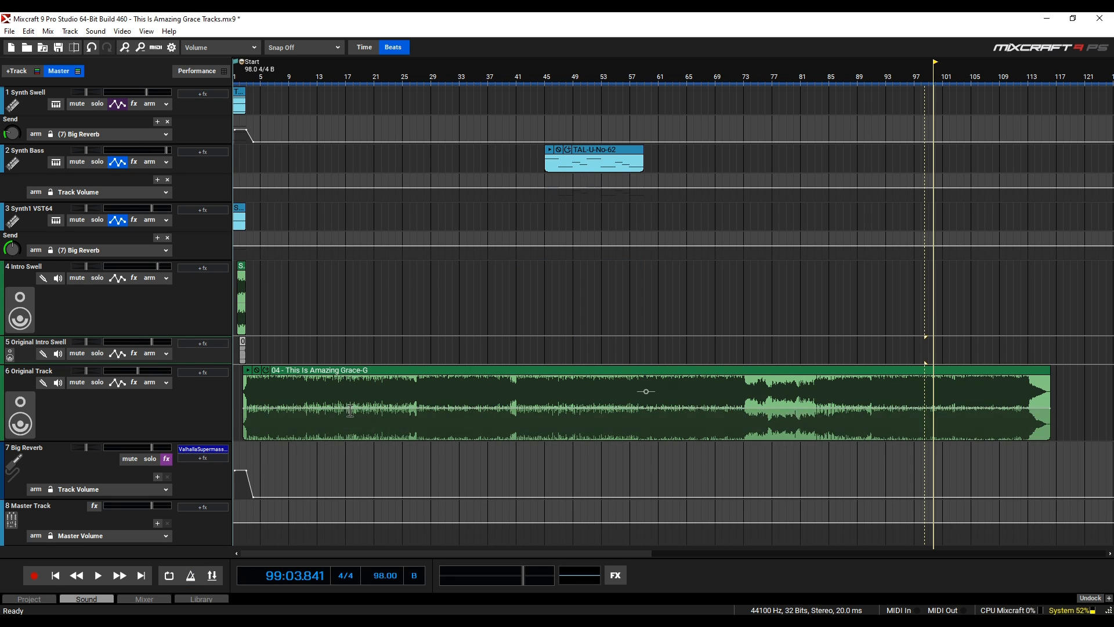
Step: Place the playhead at measure 45, at the start of the Synth Bass clip
scroll(354, 410, up, 3)
drag(576, 555, 215, 552)
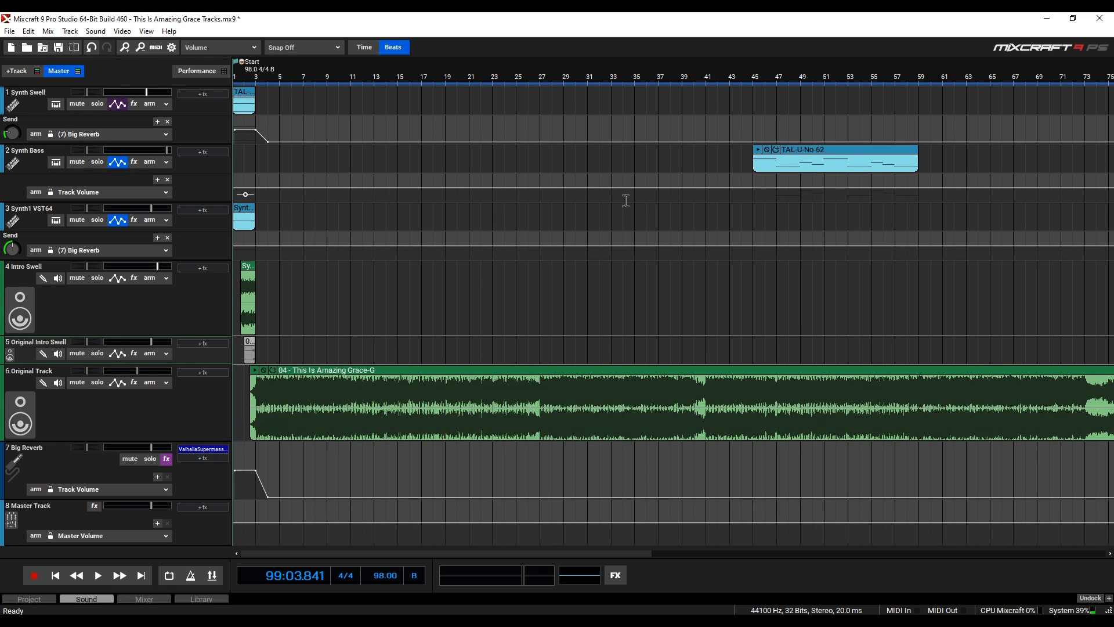
click(754, 180)
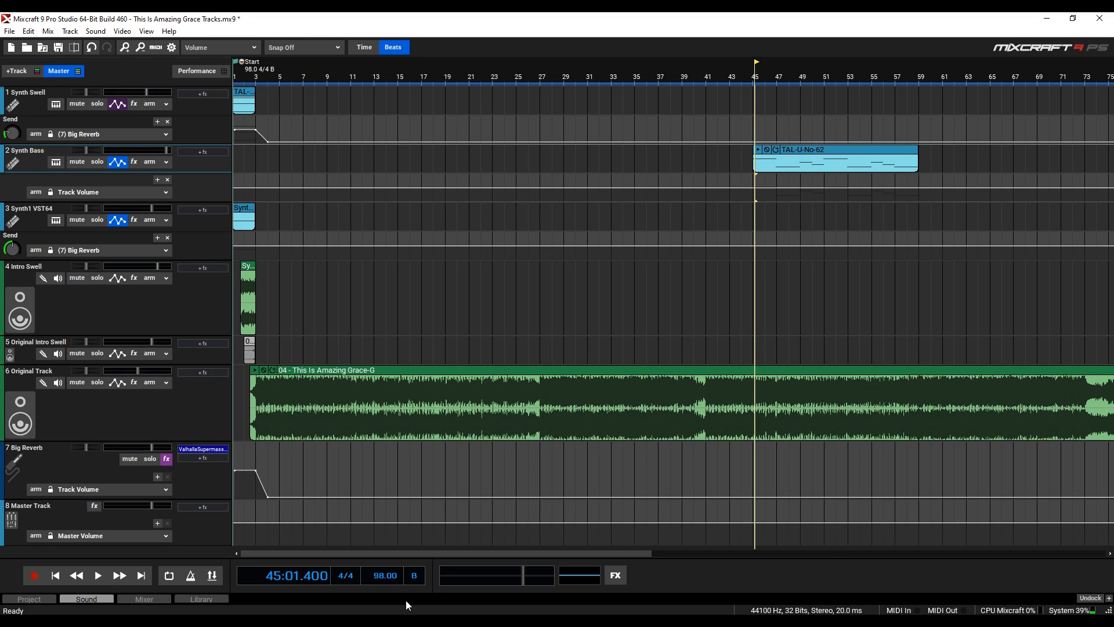
Step: Switch to the browser, listen to the Keys 1 mix of This Is Amazing Grace on MultiTracks, and return to Mixcraft
click(385, 620)
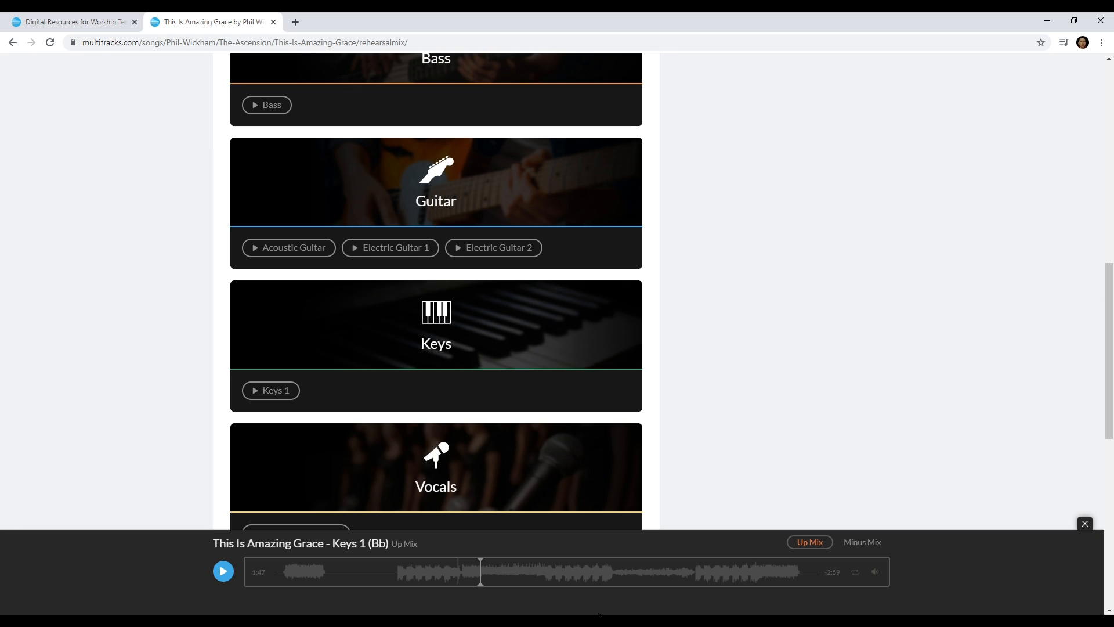
click(223, 573)
key(alt+Tab)
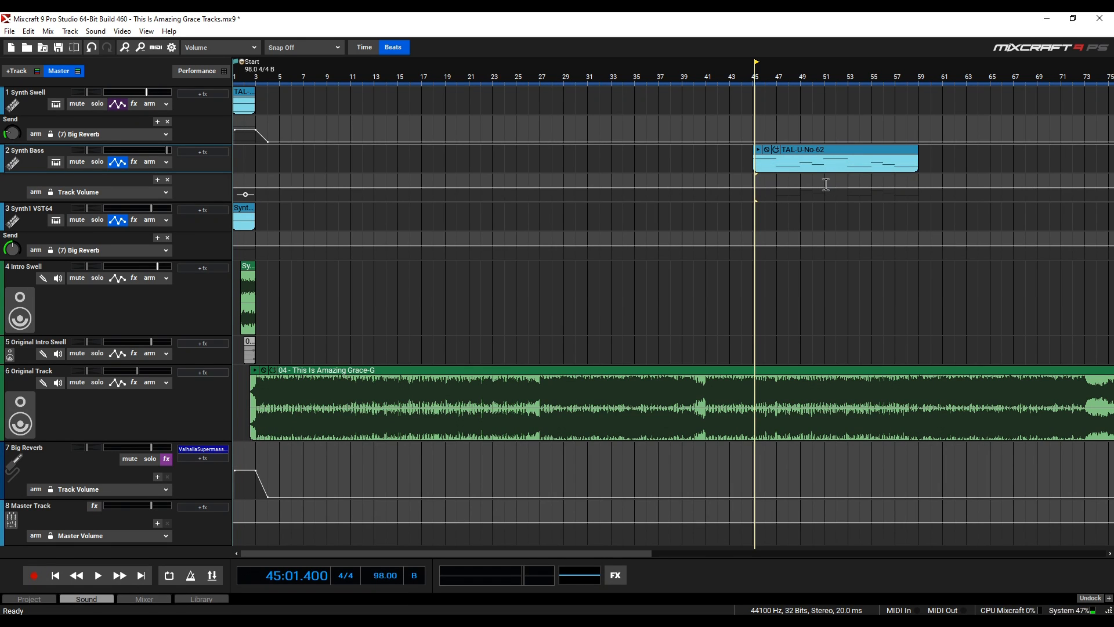
Step: Open the TAL-U-No-62 synth window of the Synth Bass track and listen to the full mix from measure 45
click(54, 163)
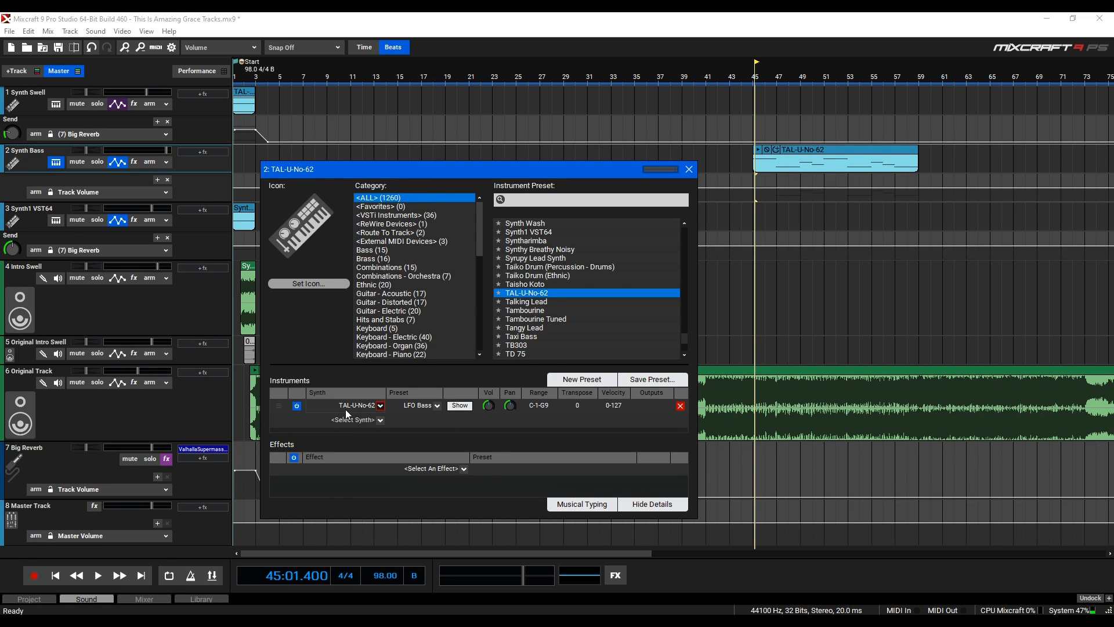
click(459, 405)
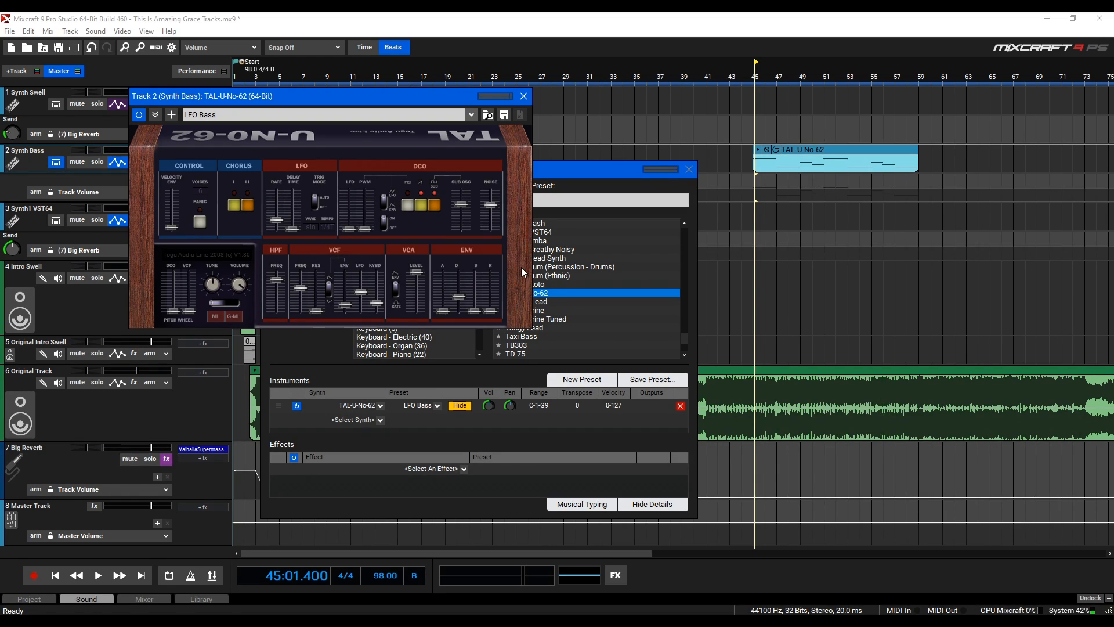
click(98, 575)
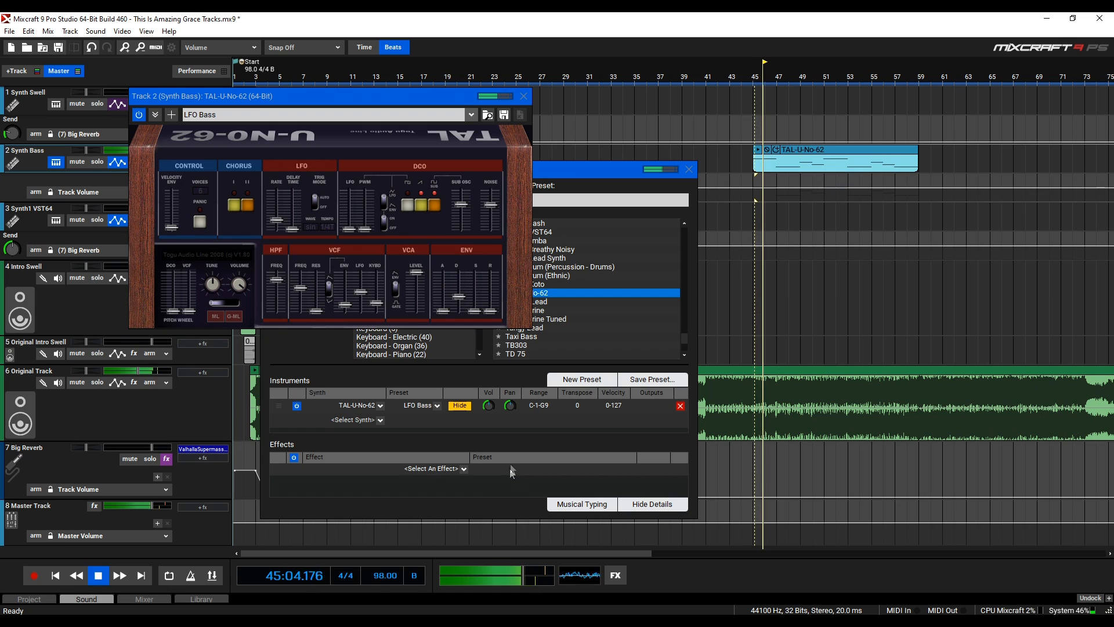
drag(416, 95, 528, 53)
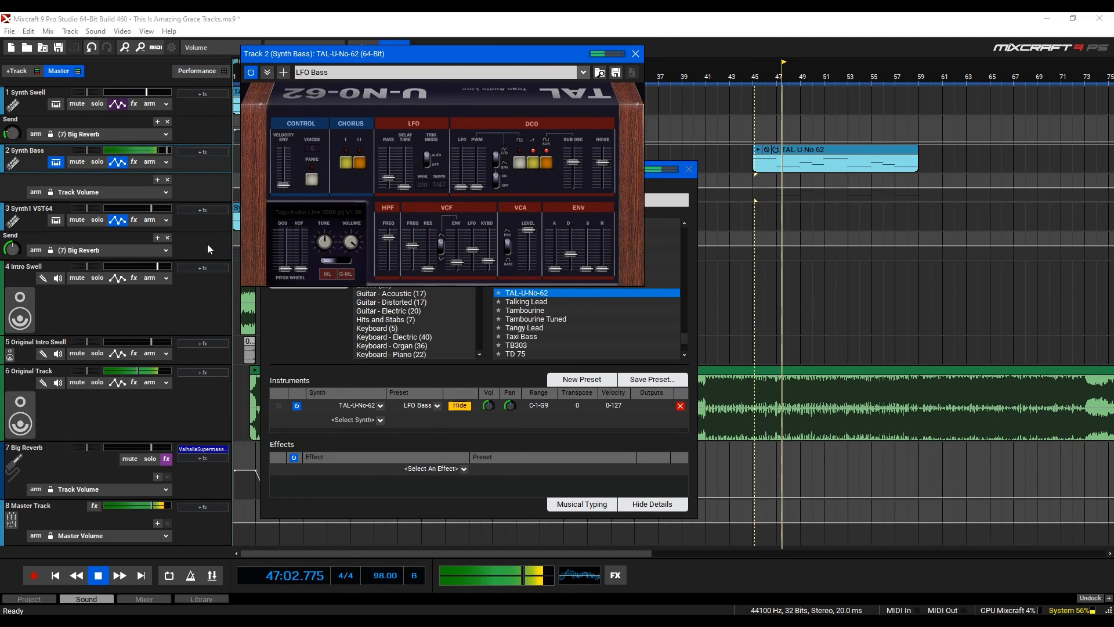
key(space)
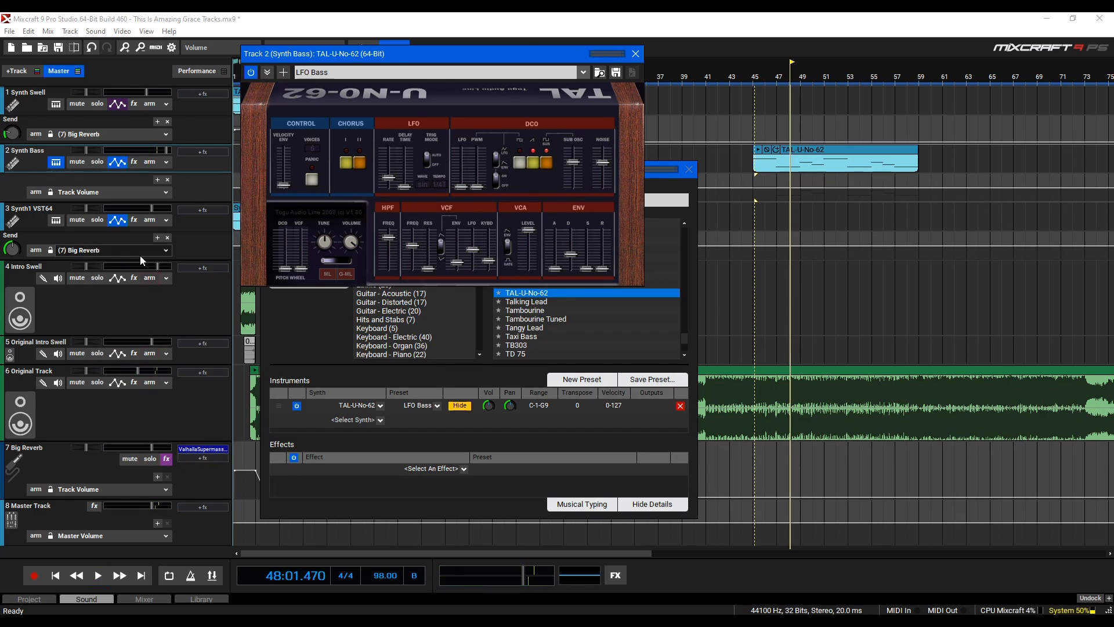
Step: Solo the Synth Bass track and play the passage from about measure 48
click(96, 161)
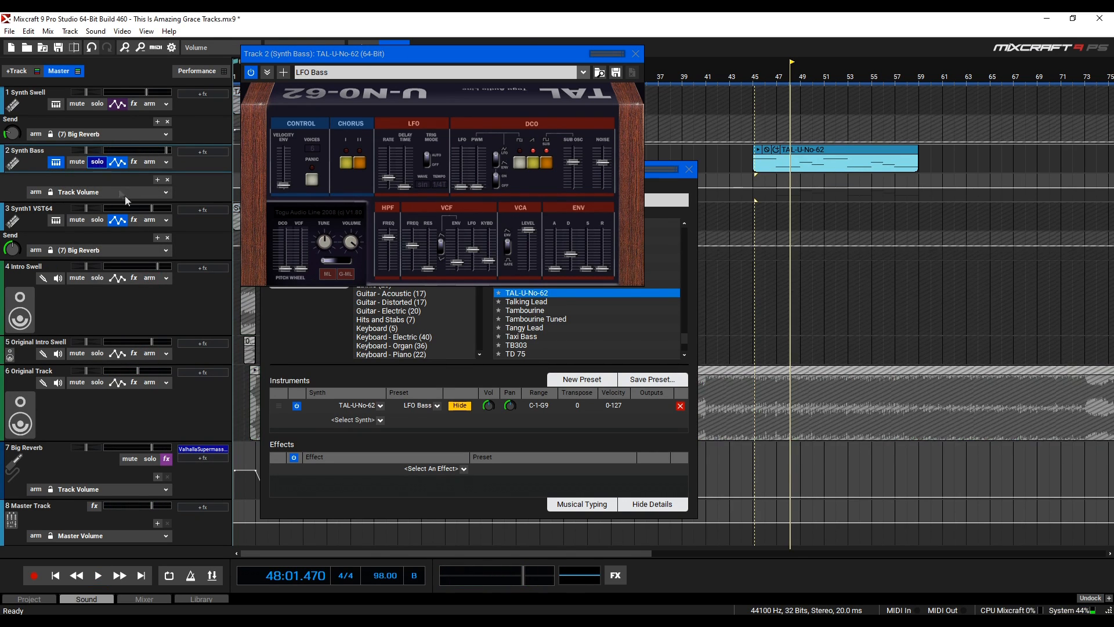
key(space)
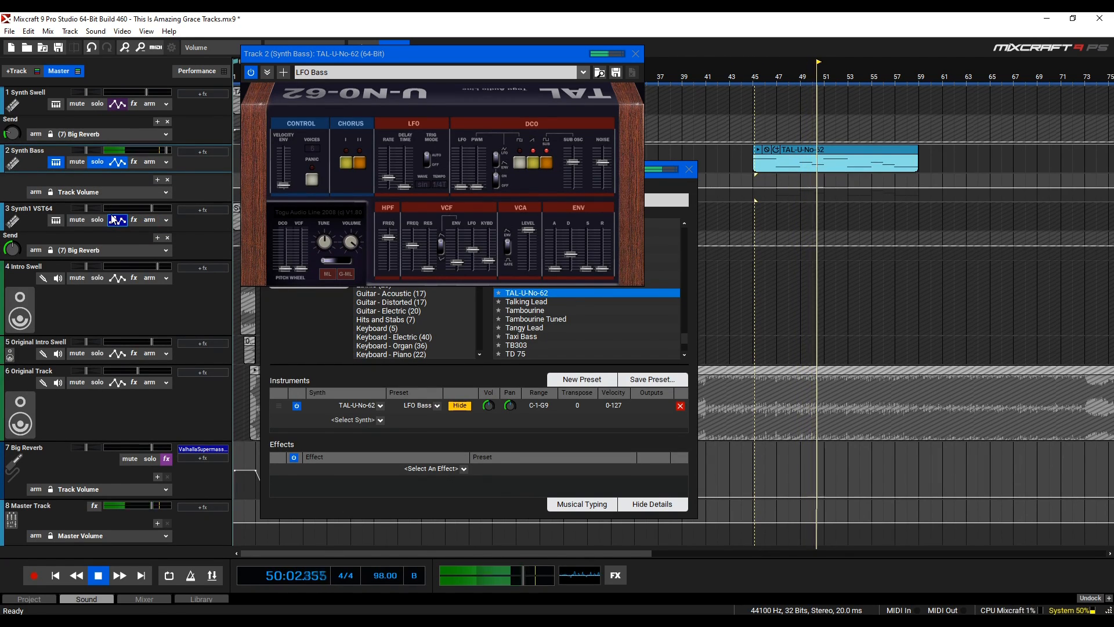
key(space)
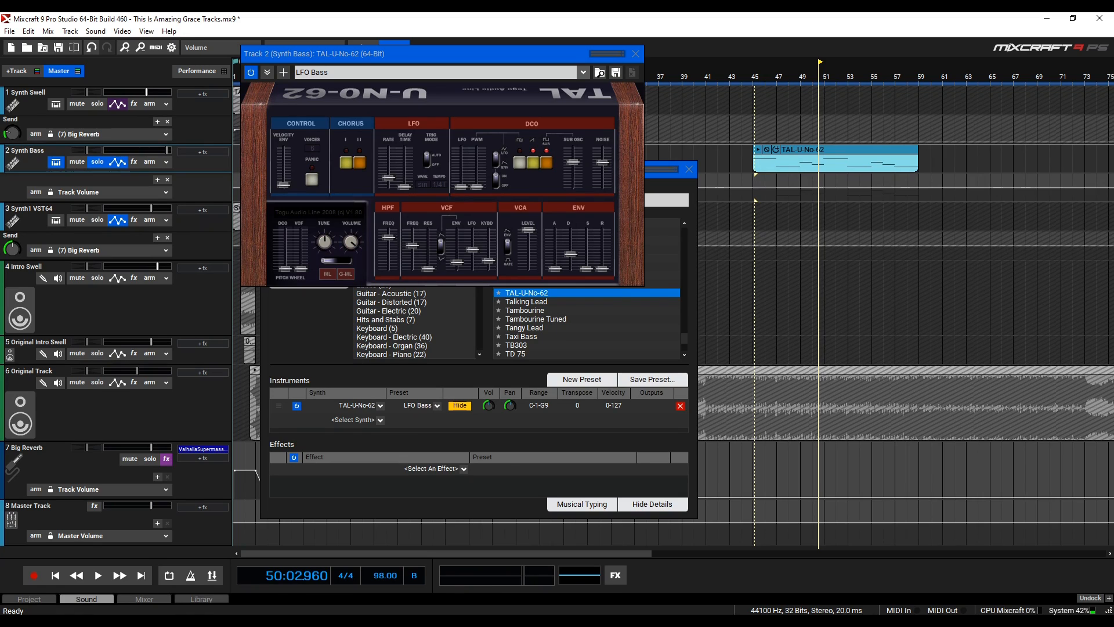
Step: Switch to the browser to hear the Keys 1 mix for comparison, pause it, and return to Mixcraft
key(alt+Tab)
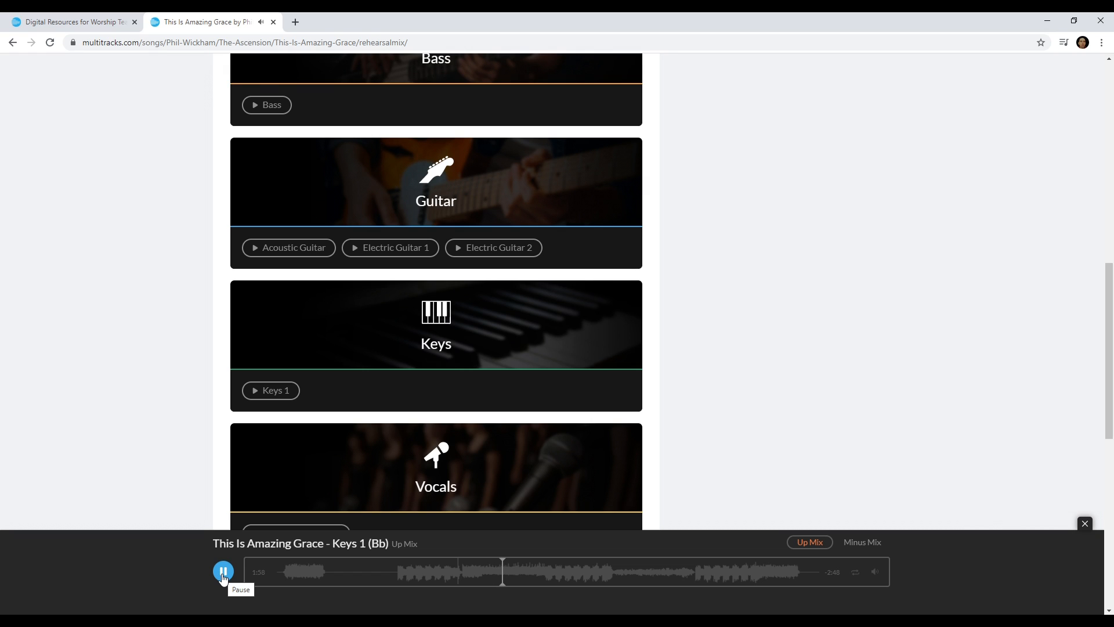
click(224, 574)
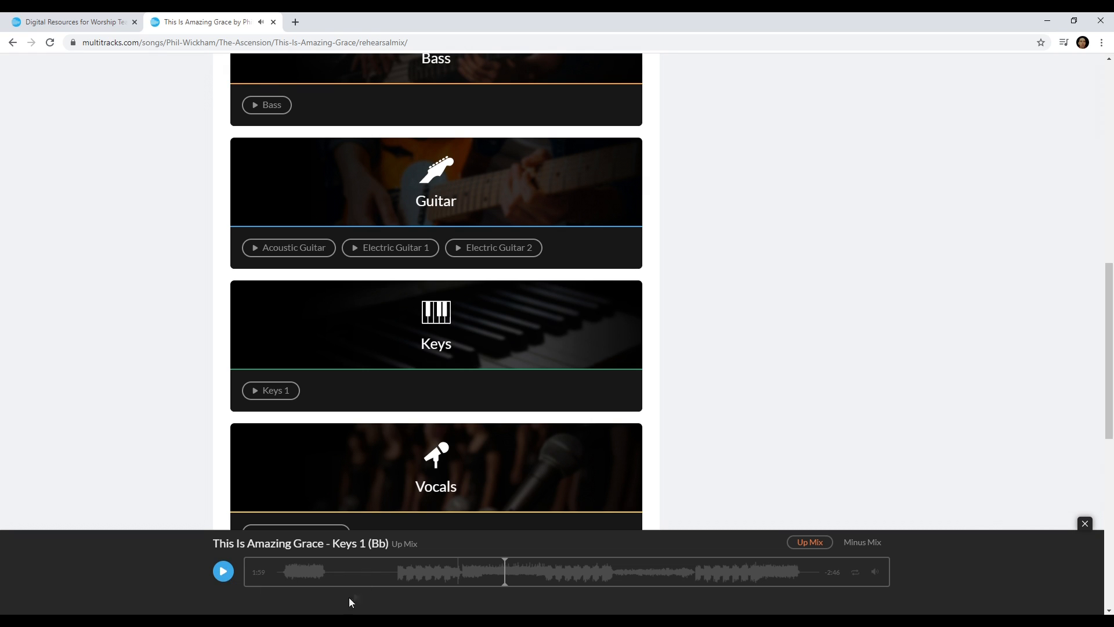
mouse_move(299, 623)
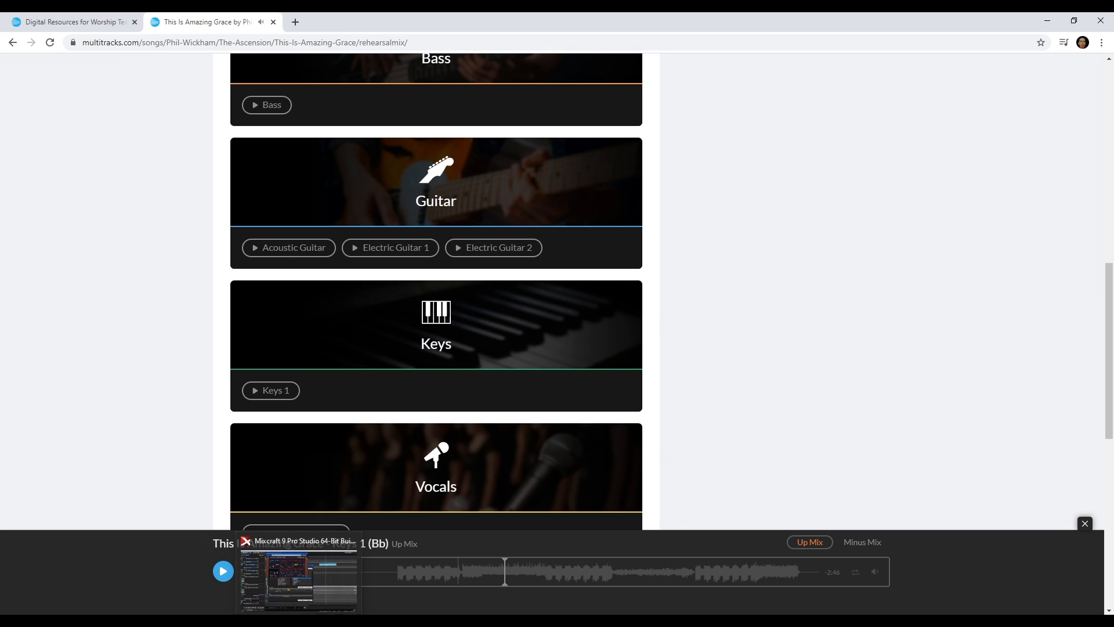
click(299, 580)
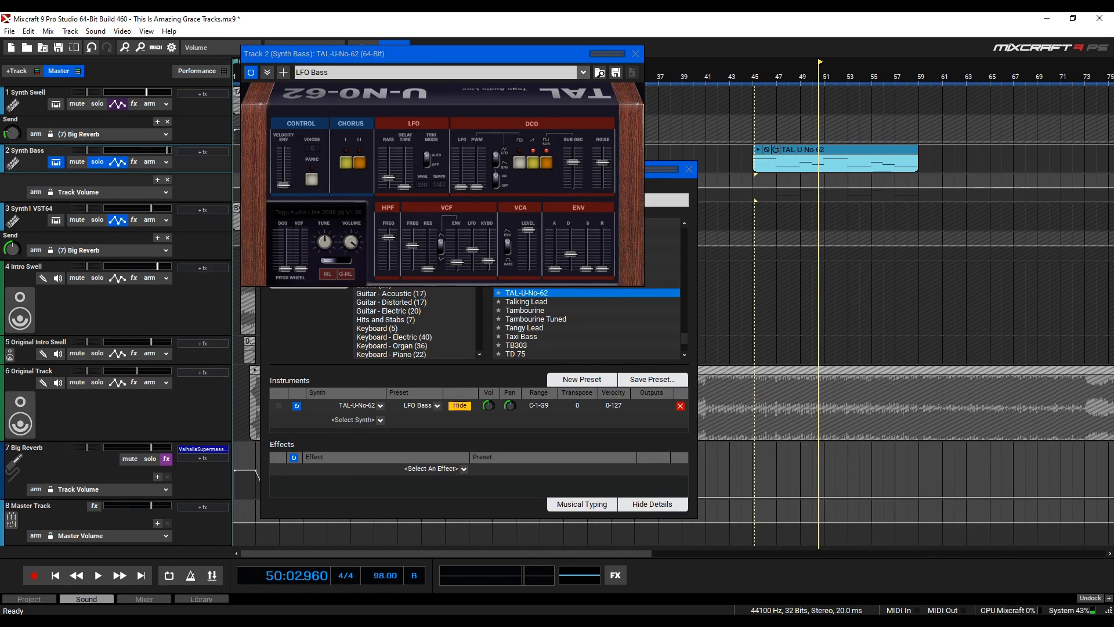
Step: Close the synth and instrument windows and open the Synth Bass clip in the piano roll editor
click(636, 53)
click(689, 168)
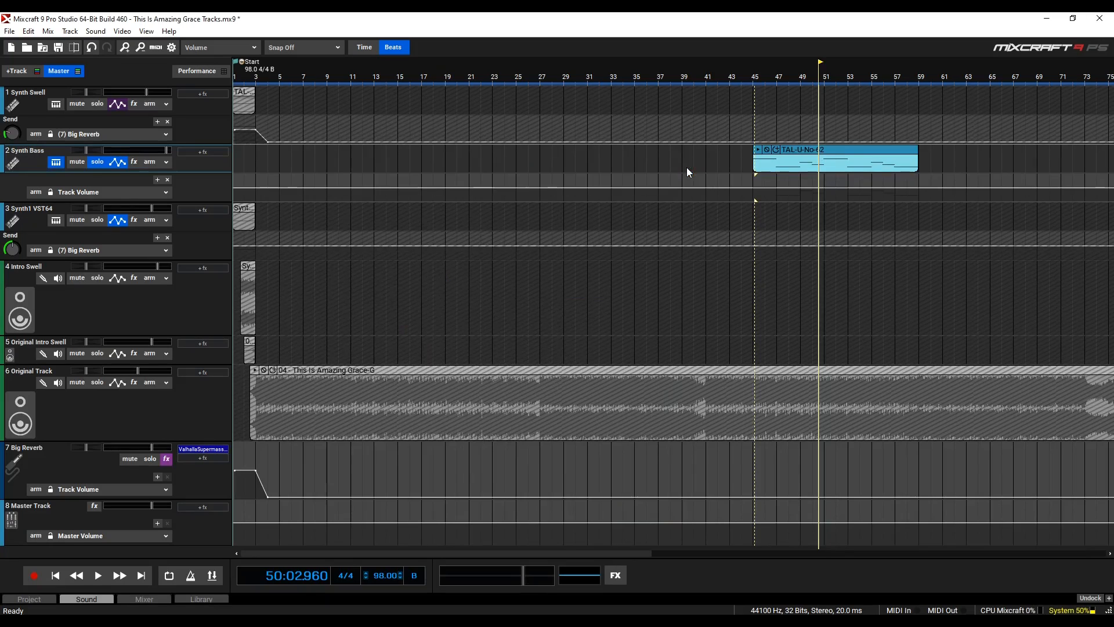
click(794, 158)
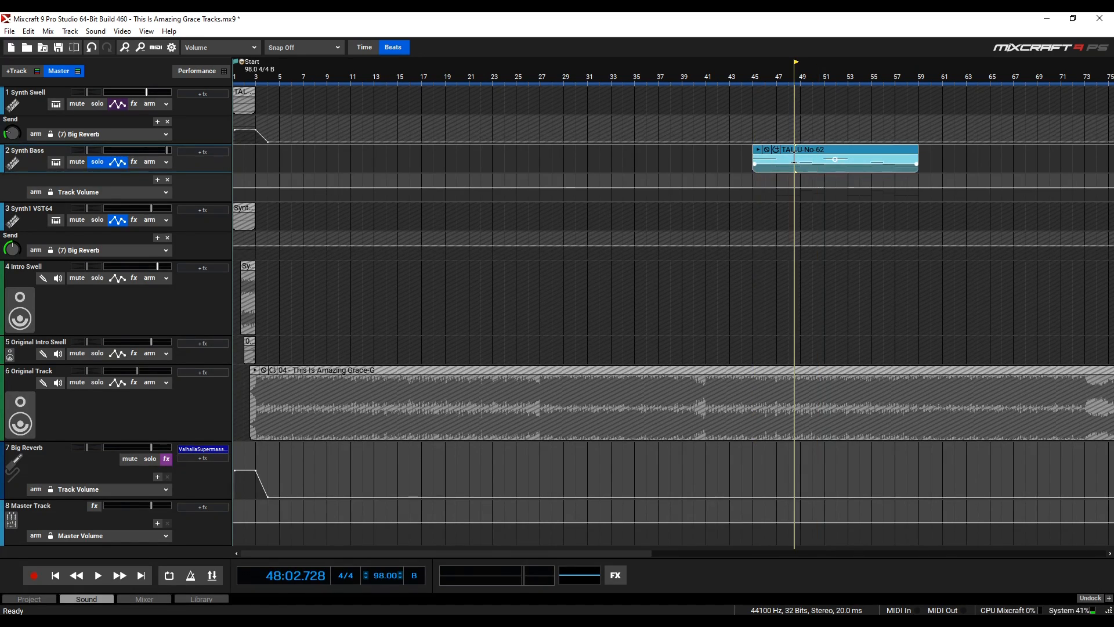
double_click(808, 160)
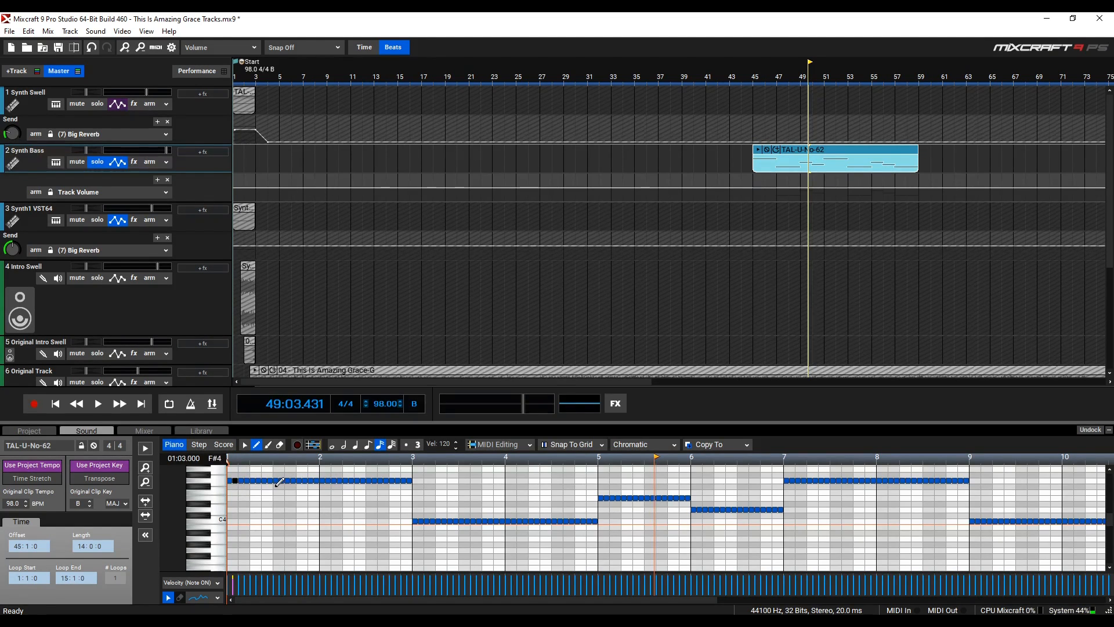
Step: Review the Synth Bass notes in the piano roll, collapse the editor, and unsolo the Synth Bass track
scroll(255, 489, up, 5)
drag(441, 598, 264, 597)
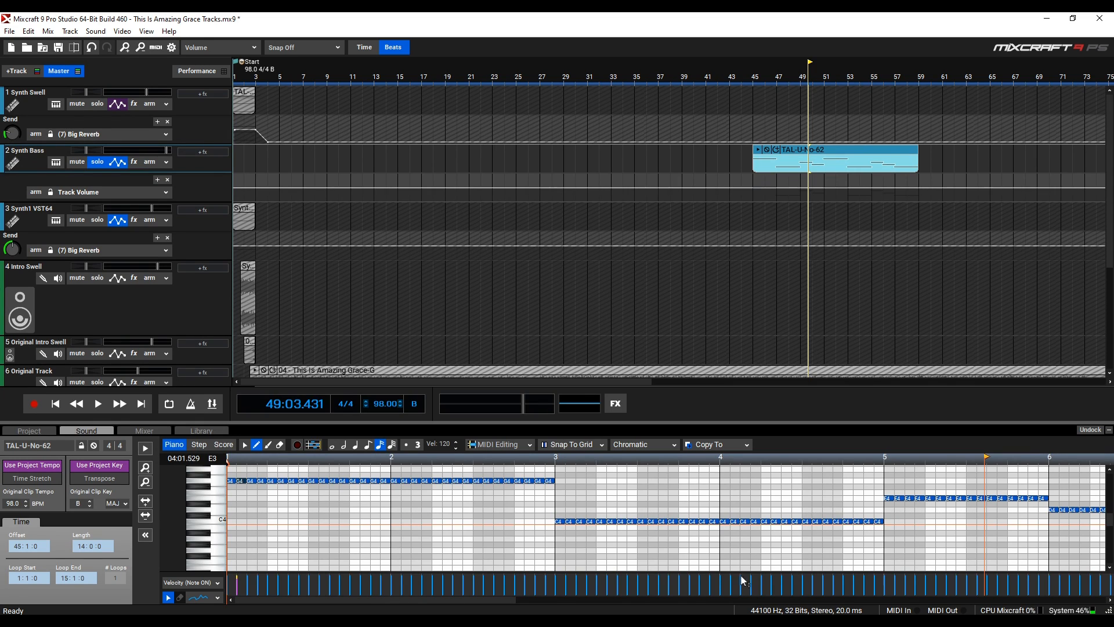
scroll(651, 517, down, 5)
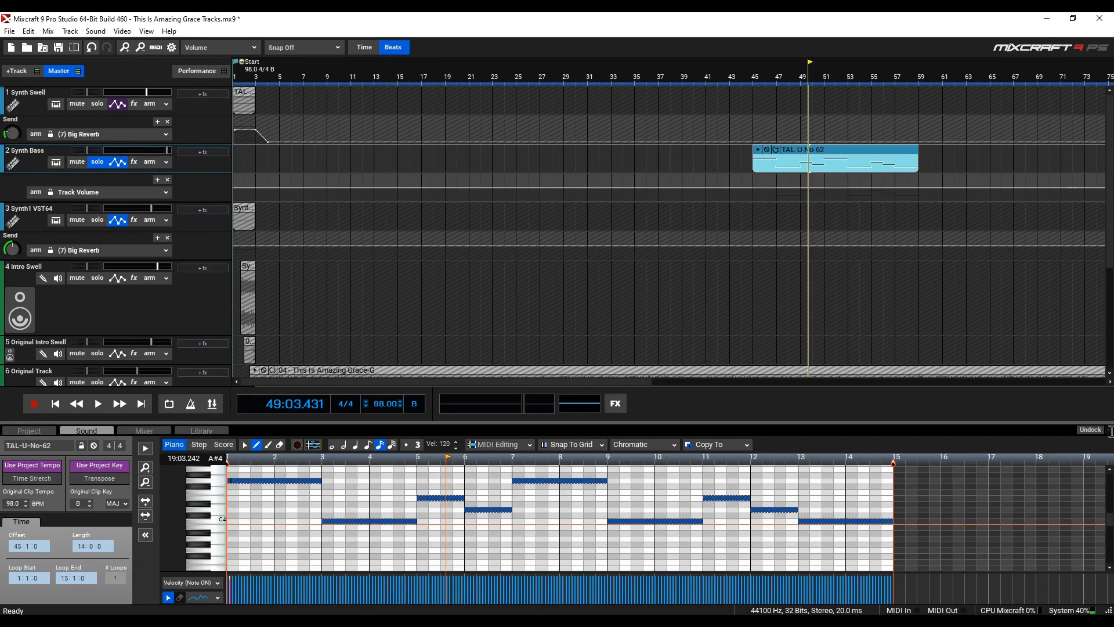
click(1108, 430)
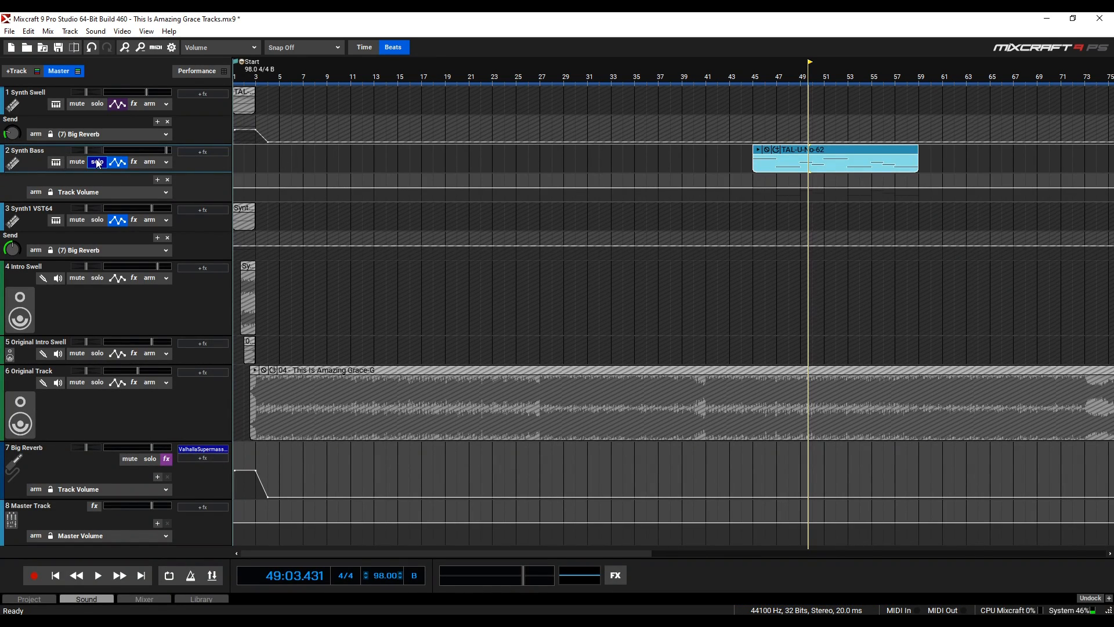
click(97, 162)
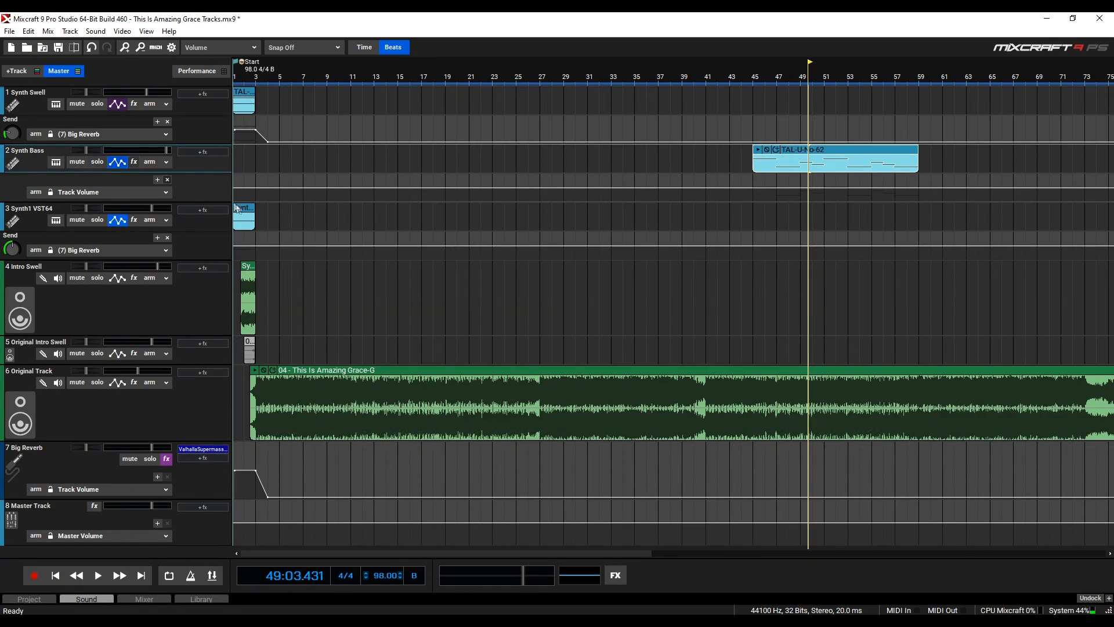
Step: Extend the start of the Original Track clip slightly earlier within measure 2 to reveal more of the recorded intro
click(261, 343)
scroll(271, 343, up, 1)
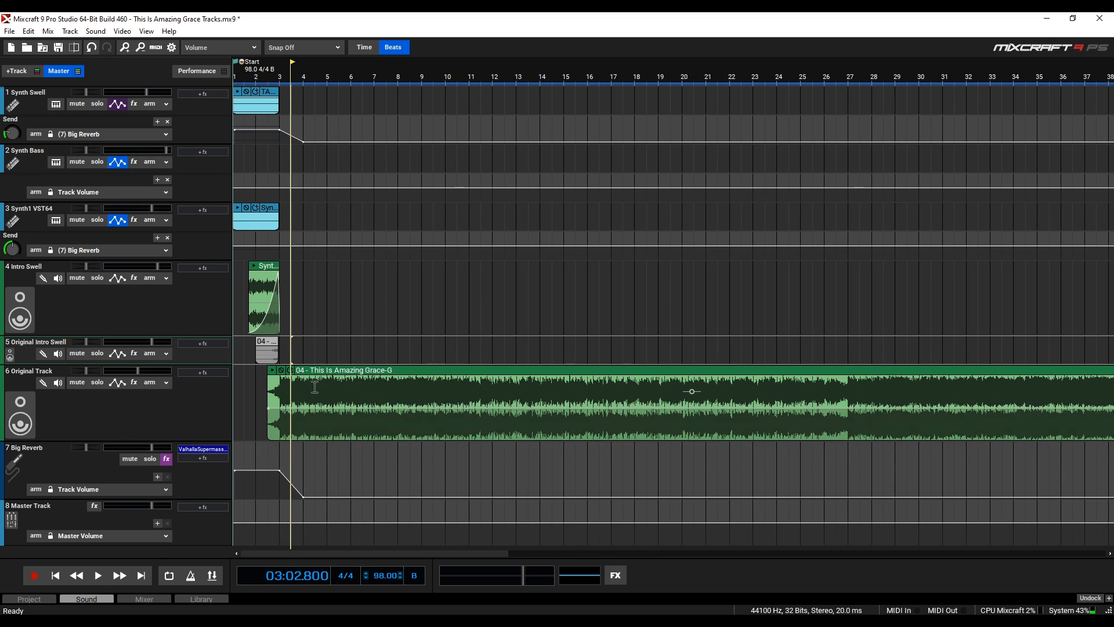
scroll(335, 338, up, 4)
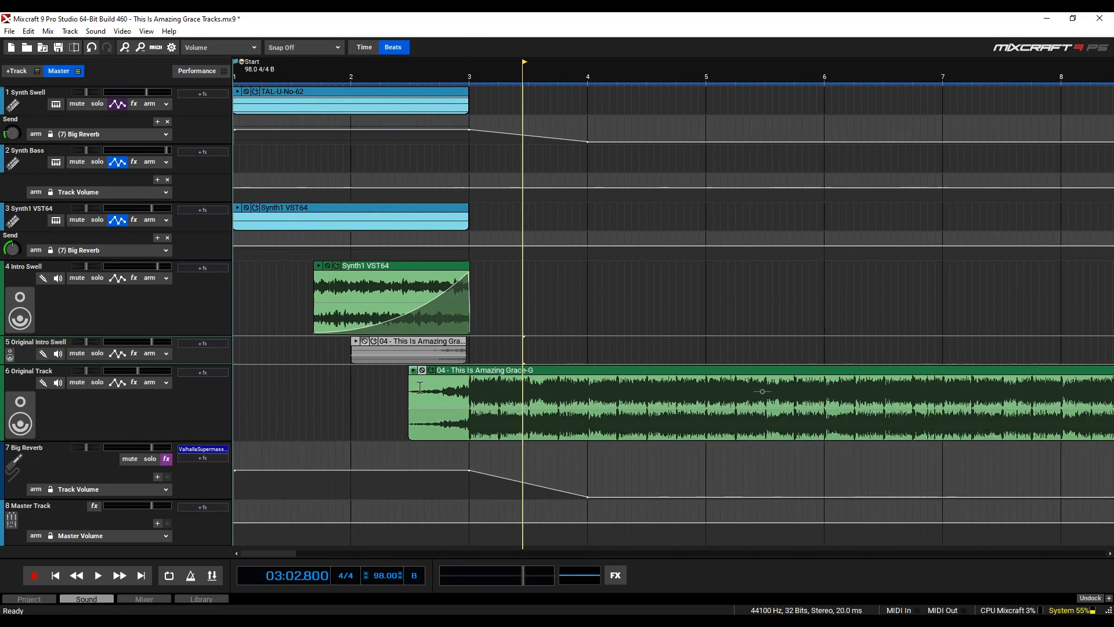
drag(409, 381, 392, 381)
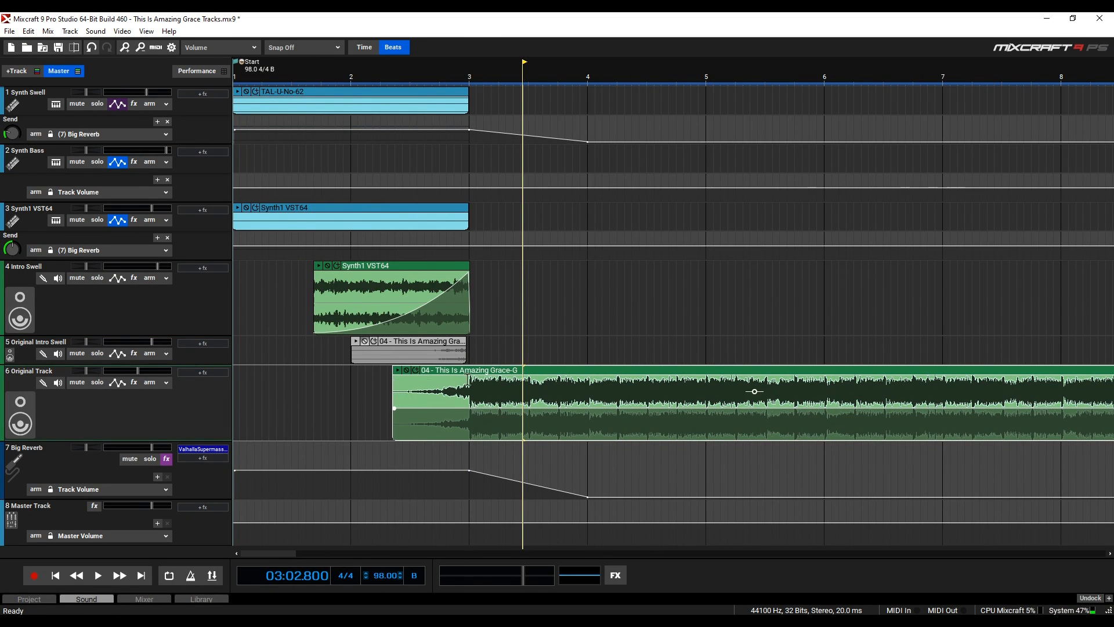
Step: Solo the Original Track, play its intro from measure 2 into measure 3, and unsolo it
click(100, 381)
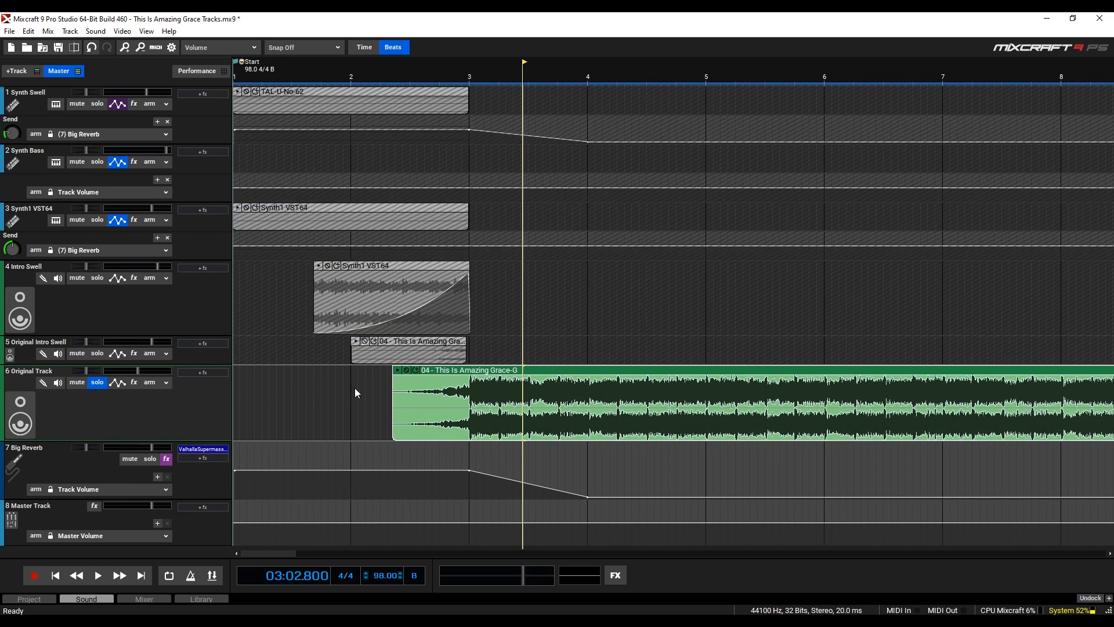
click(378, 399)
click(98, 576)
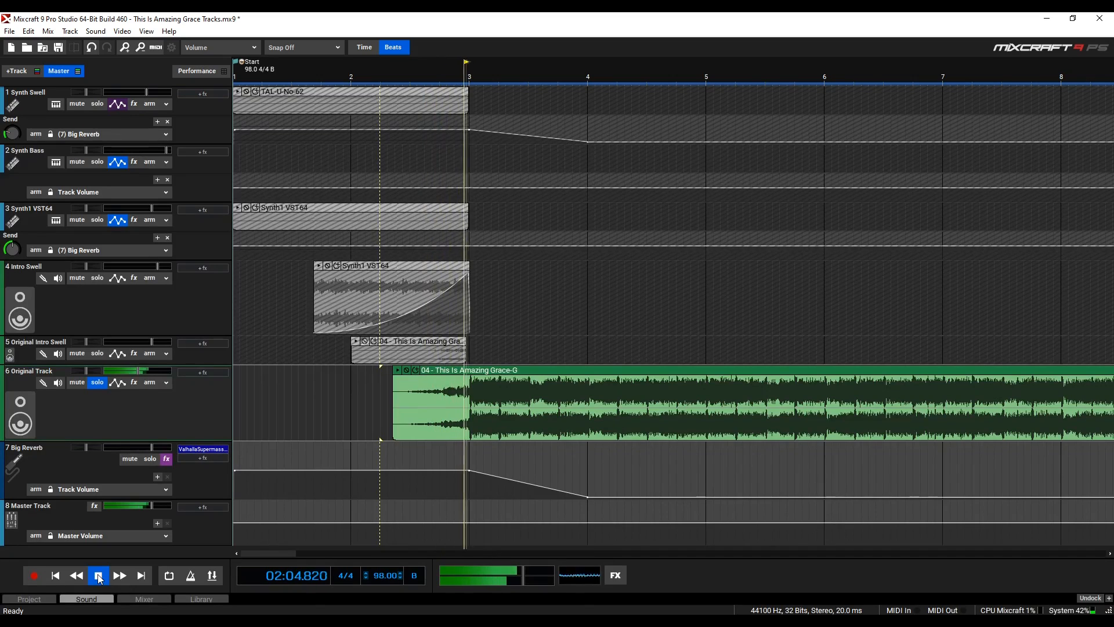
click(98, 576)
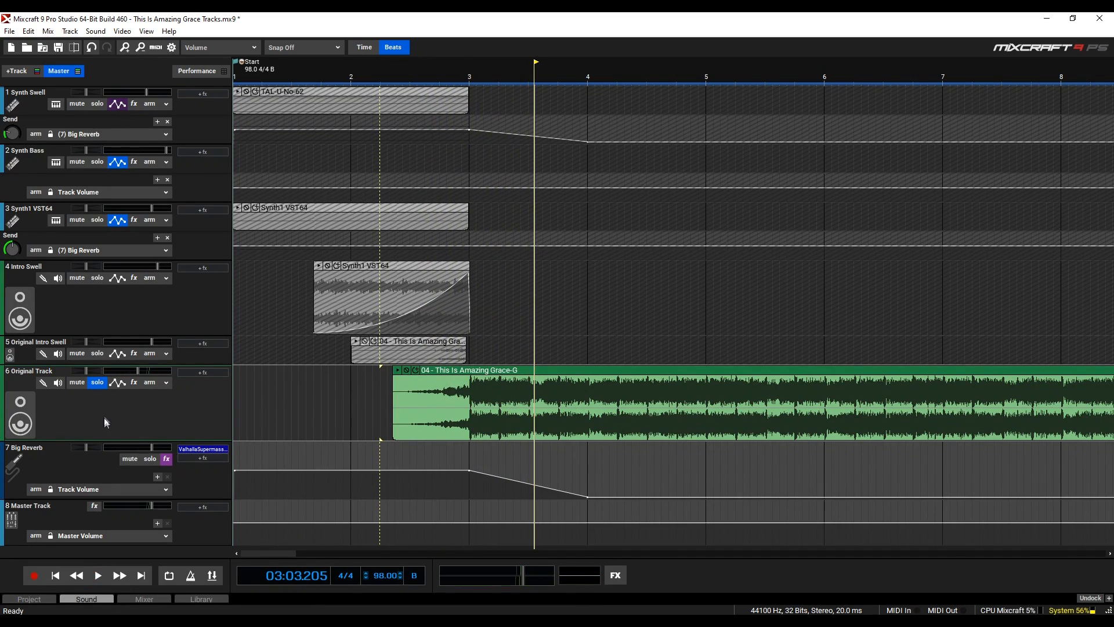
click(99, 385)
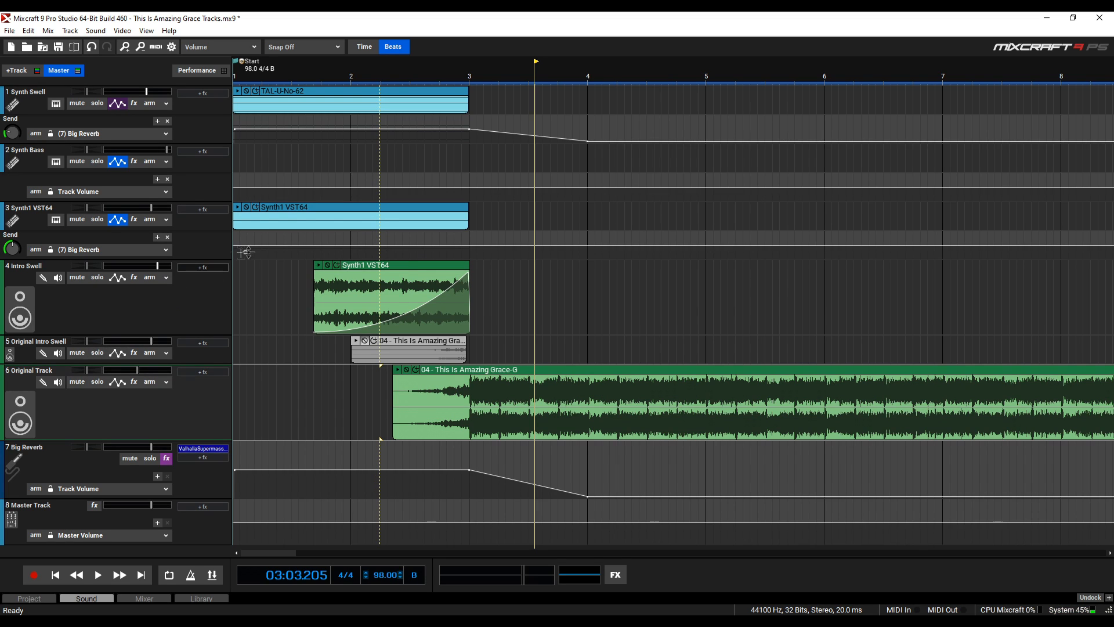
Step: Open the Synth1 synth window of track 3, close its instrument window, and move the synth window clear of the intro clips
scroll(277, 251, down, 1)
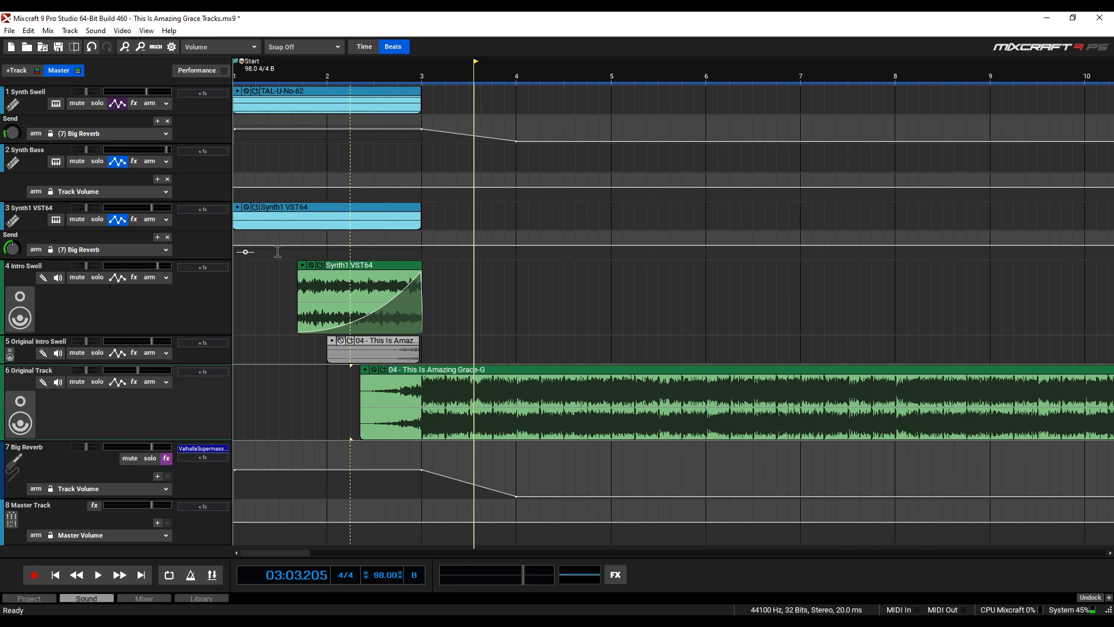
click(55, 219)
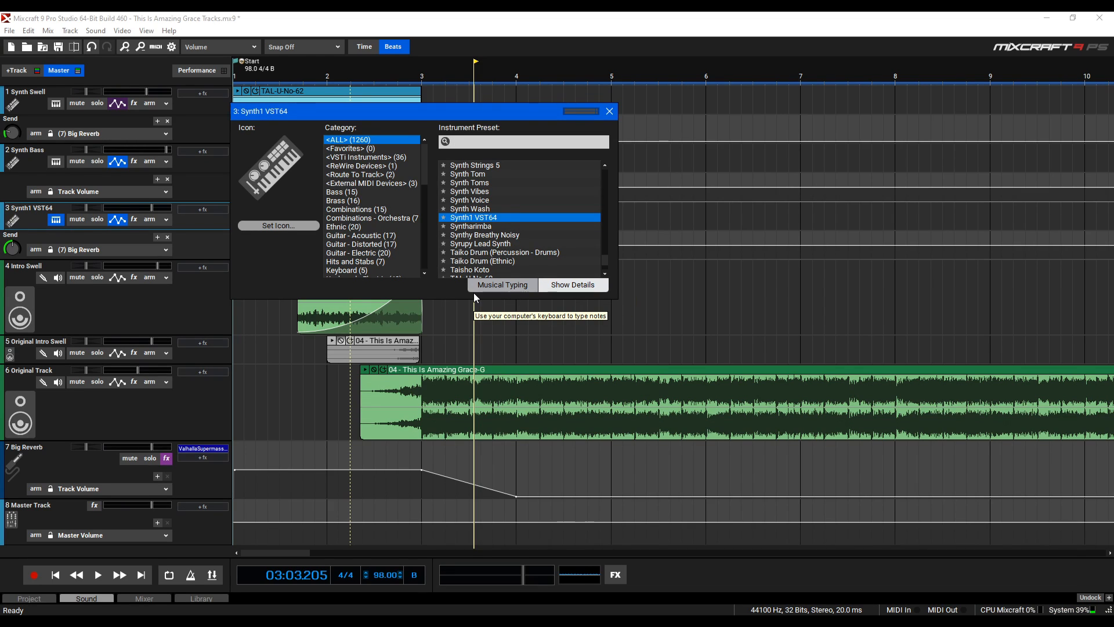
click(562, 287)
click(381, 347)
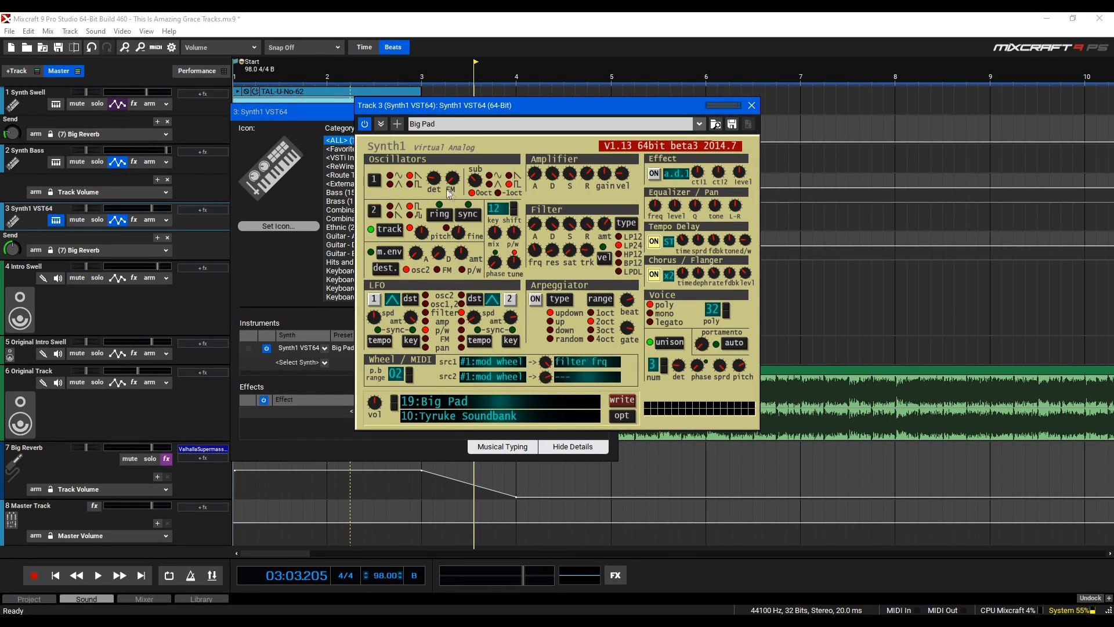
drag(325, 113, 213, 156)
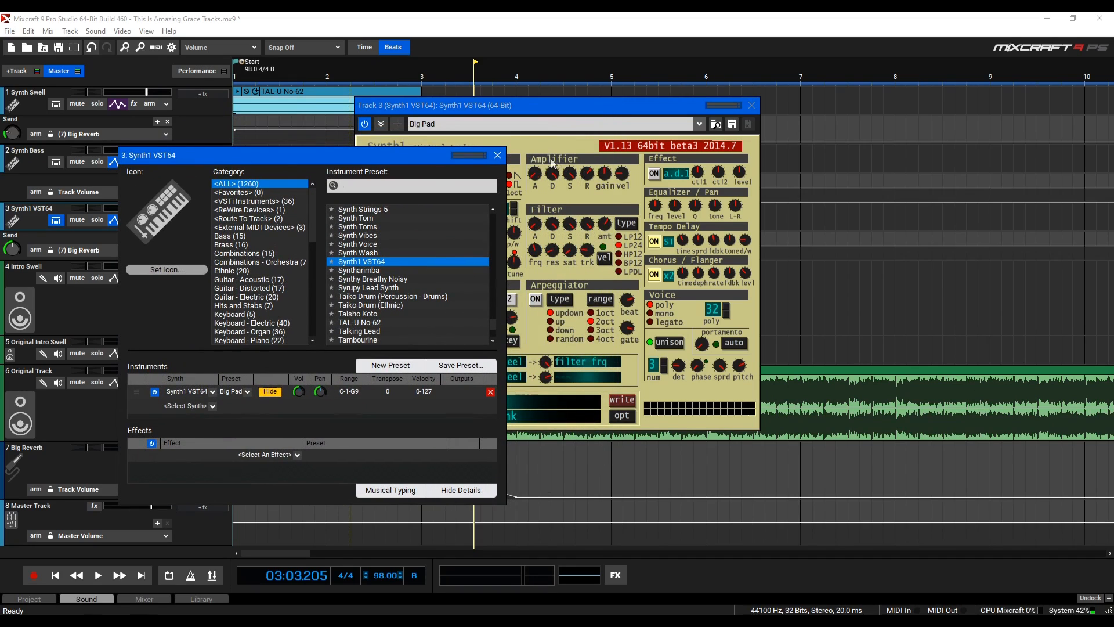
click(497, 156)
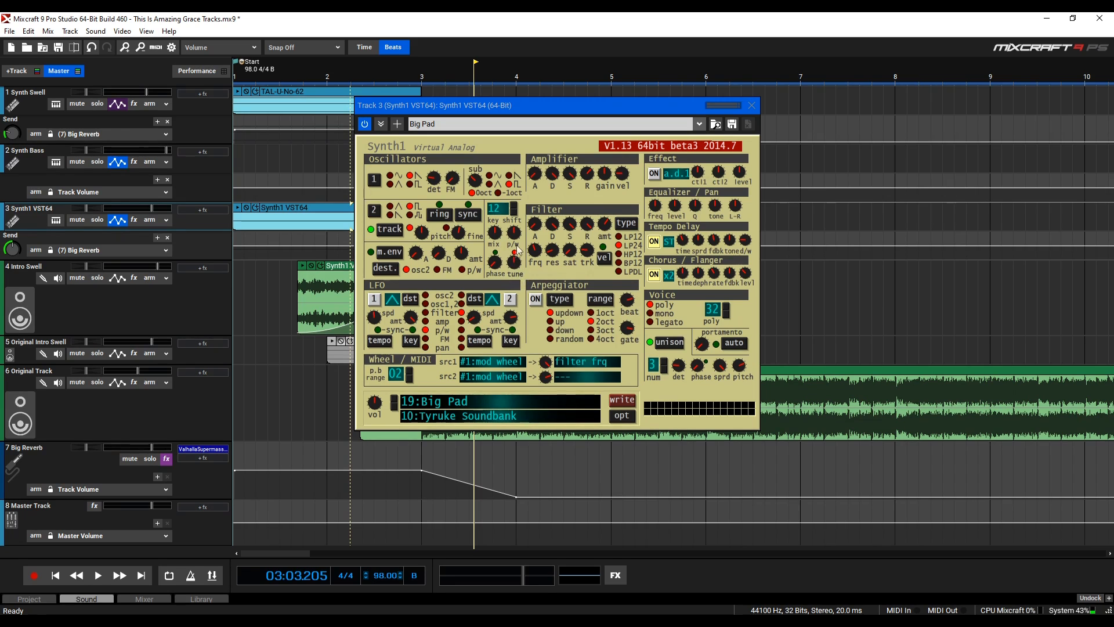
drag(520, 106, 677, 69)
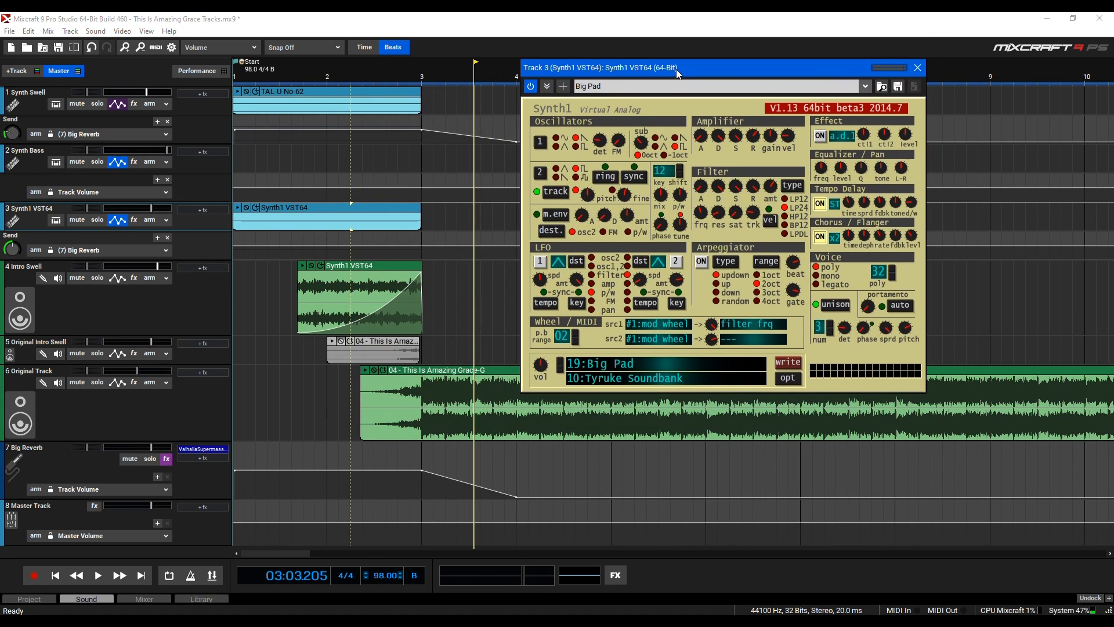
Step: Open the Synth1 VST64 clip in the piano roll and select its single sustained note
click(268, 218)
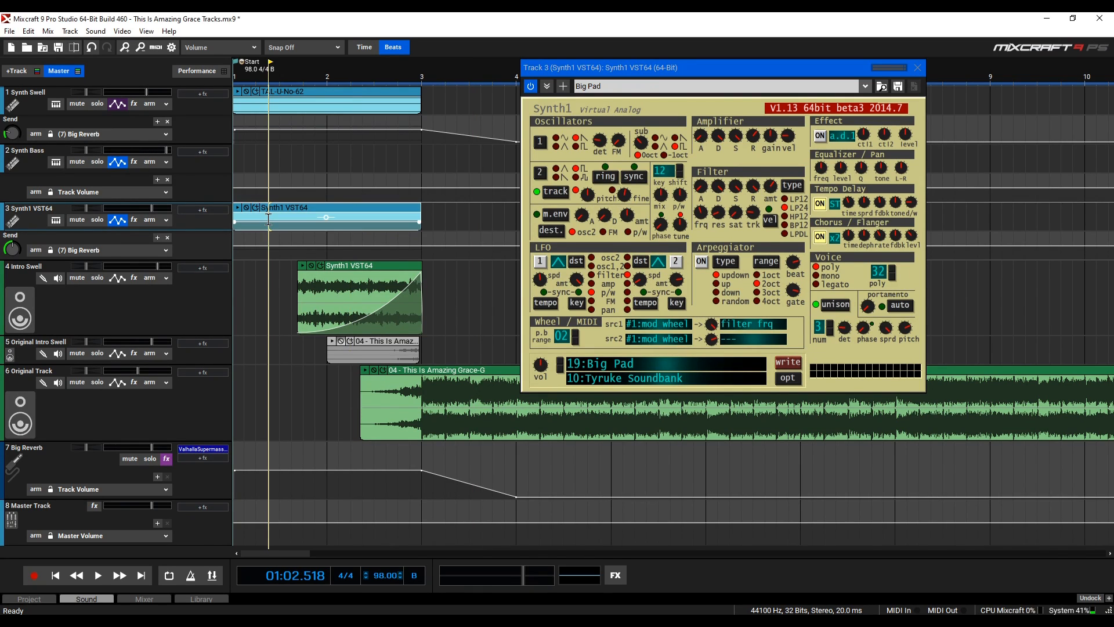
double_click(268, 218)
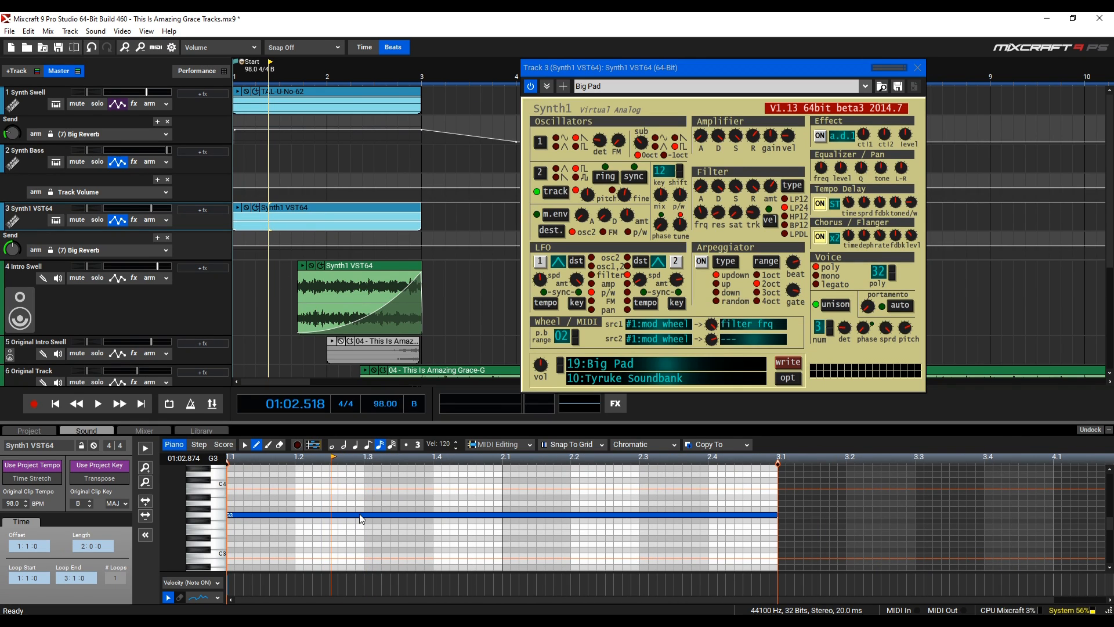
click(360, 514)
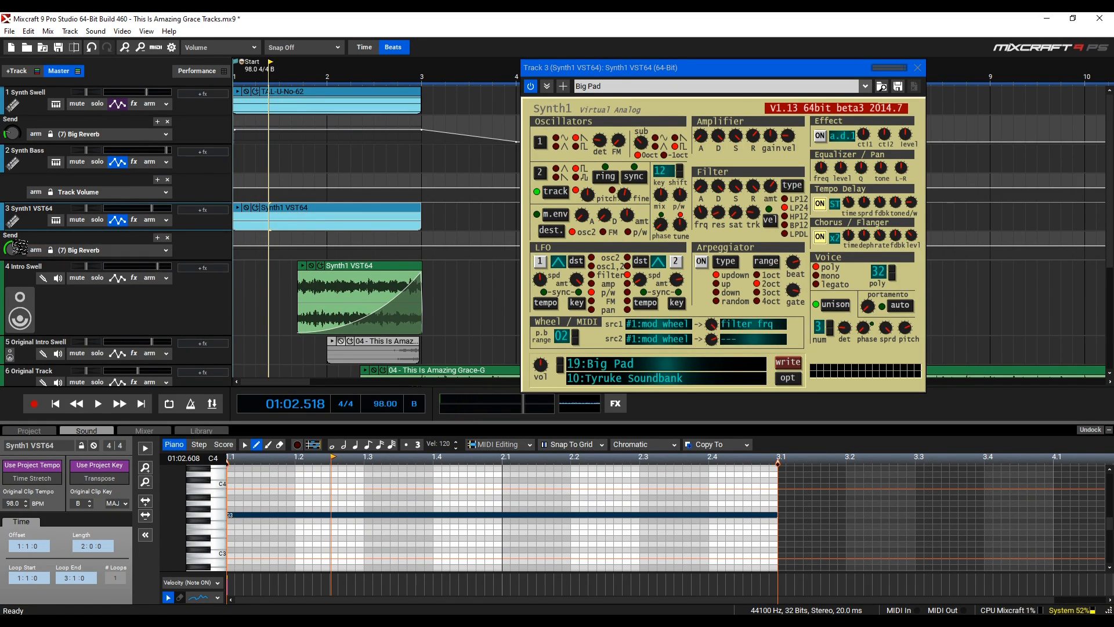
Step: View the ValhallaSupermassive settings on the Big Reverb track and close both plugin windows
scroll(65, 301, down, 5)
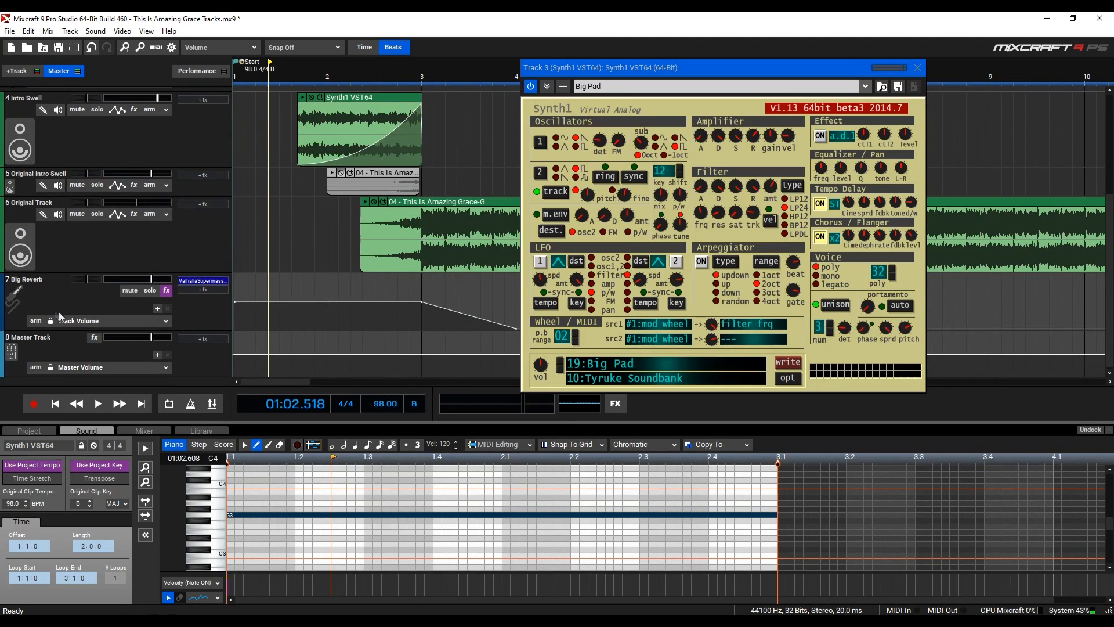
click(216, 283)
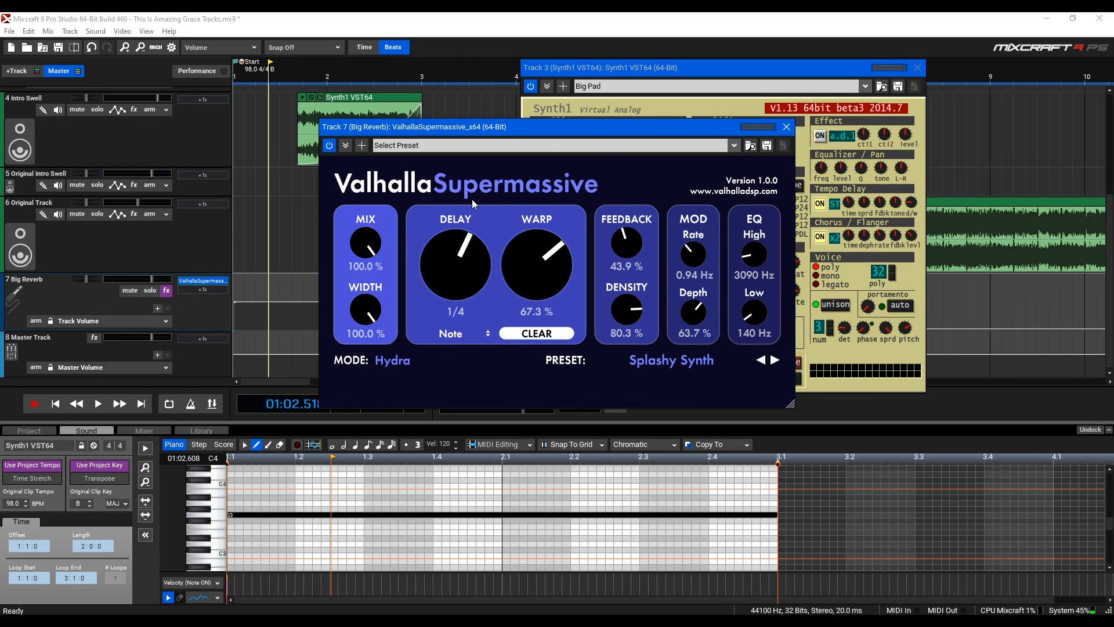
click(786, 126)
click(922, 70)
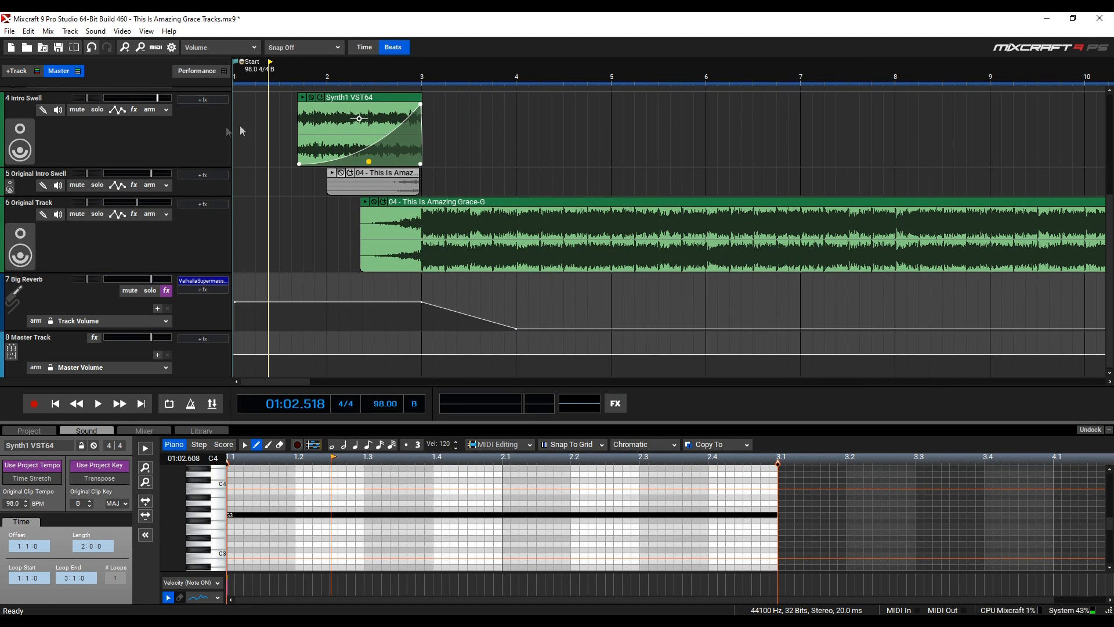
Step: Mute the Synth1 VST64 track, switch snapping to Snap To Grid, and trim the Original Track clip's start to measure 3
scroll(153, 132, up, 4)
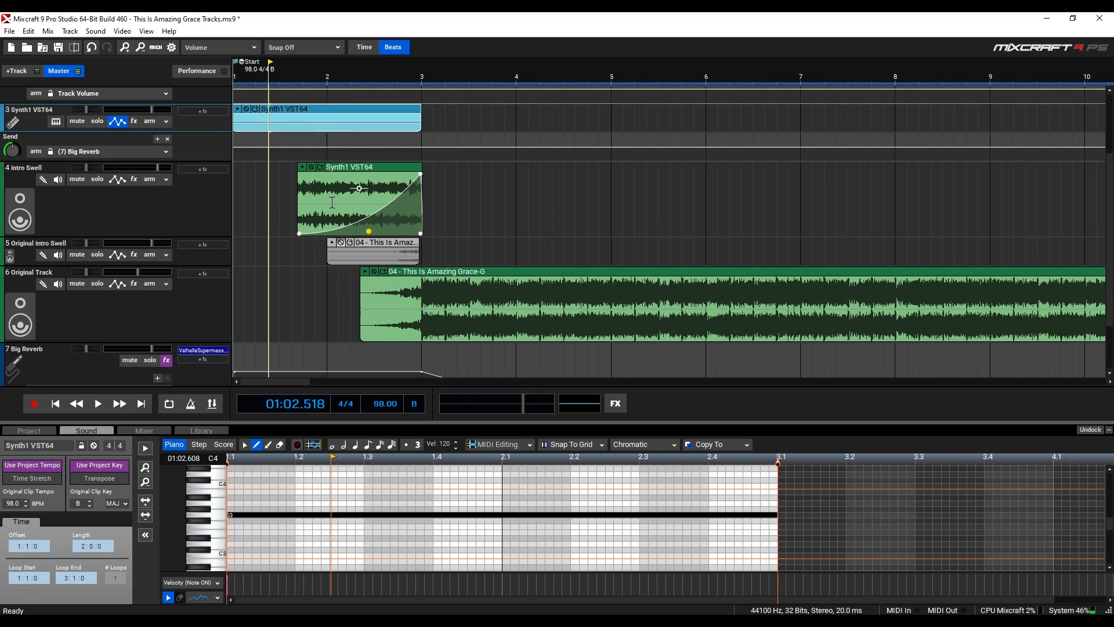
click(80, 121)
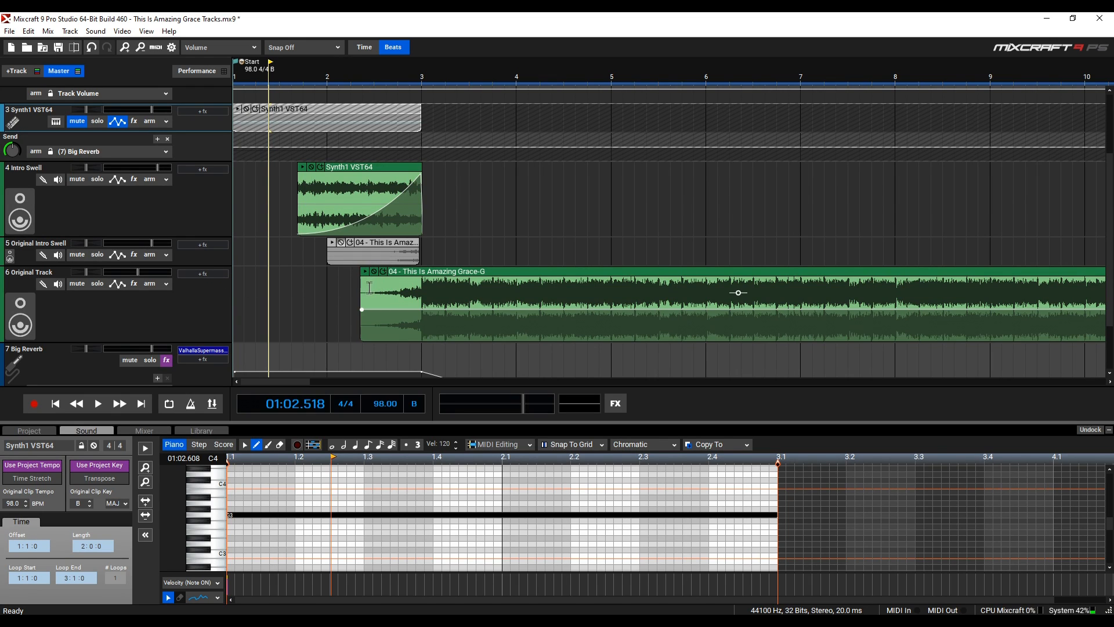
key(F4)
drag(361, 279, 410, 301)
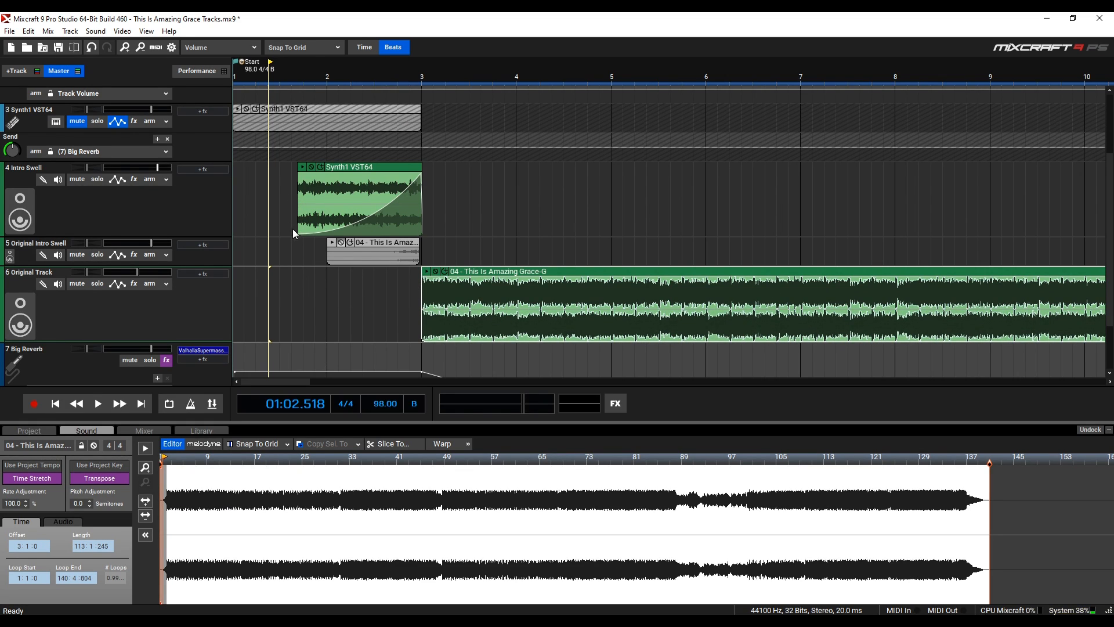
Step: Play from just before the Intro Swell clip into measure 3 to hear the swell lead into the original song
scroll(293, 228, down, 1)
click(293, 222)
key(space)
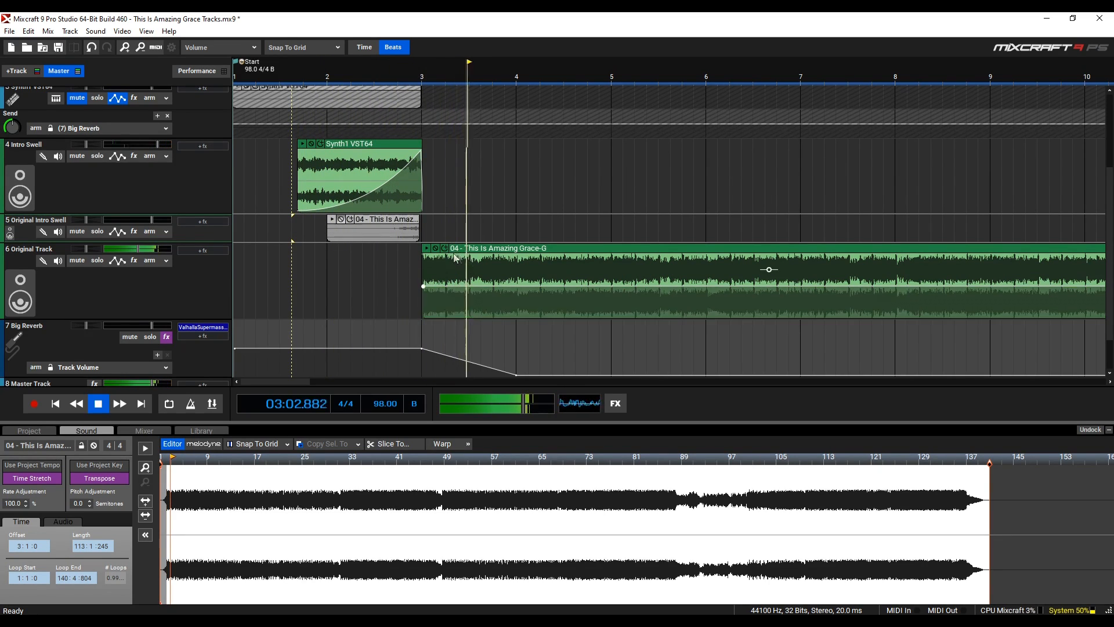
key(space)
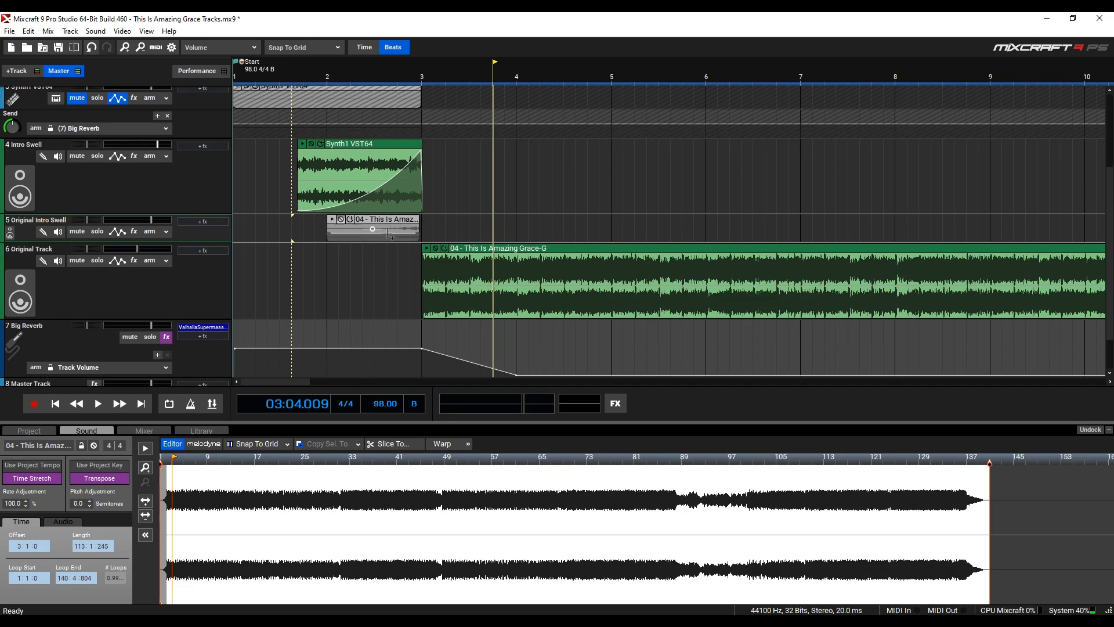
Step: Unmute the Synth Swell track and play the intro from the start of the project into measure 4
scroll(382, 236, down, 1)
scroll(85, 235, up, 3)
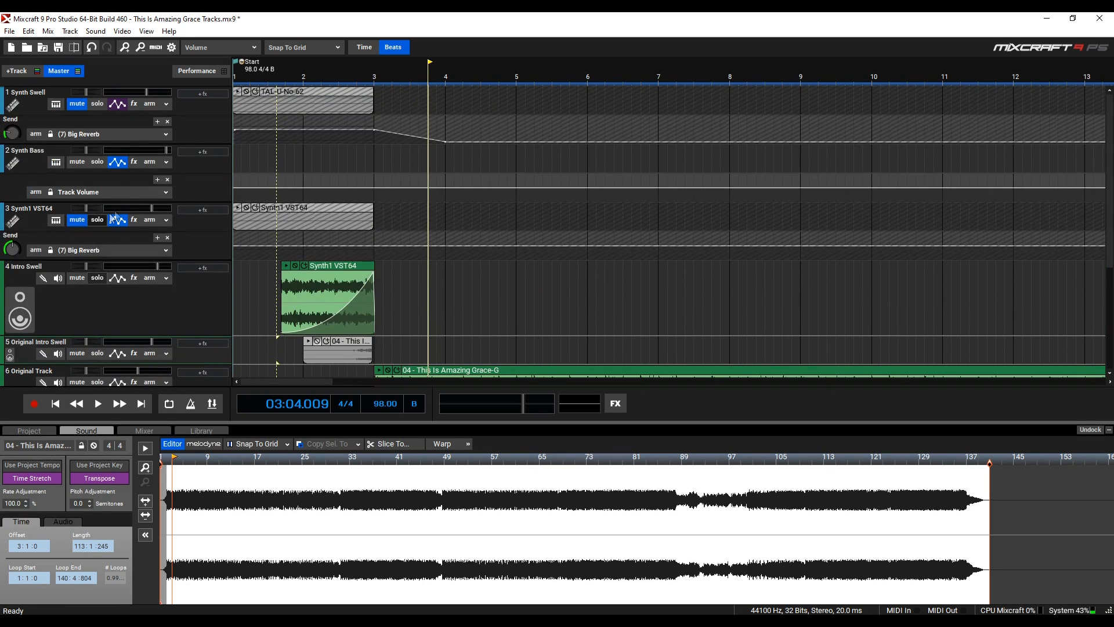
click(78, 105)
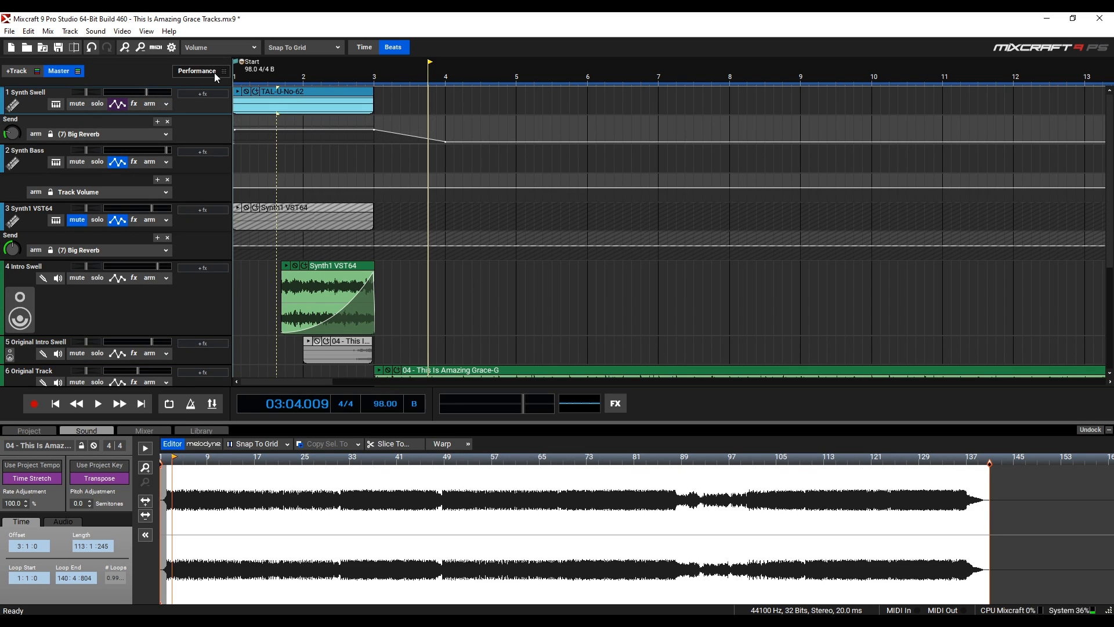
click(235, 72)
key(space)
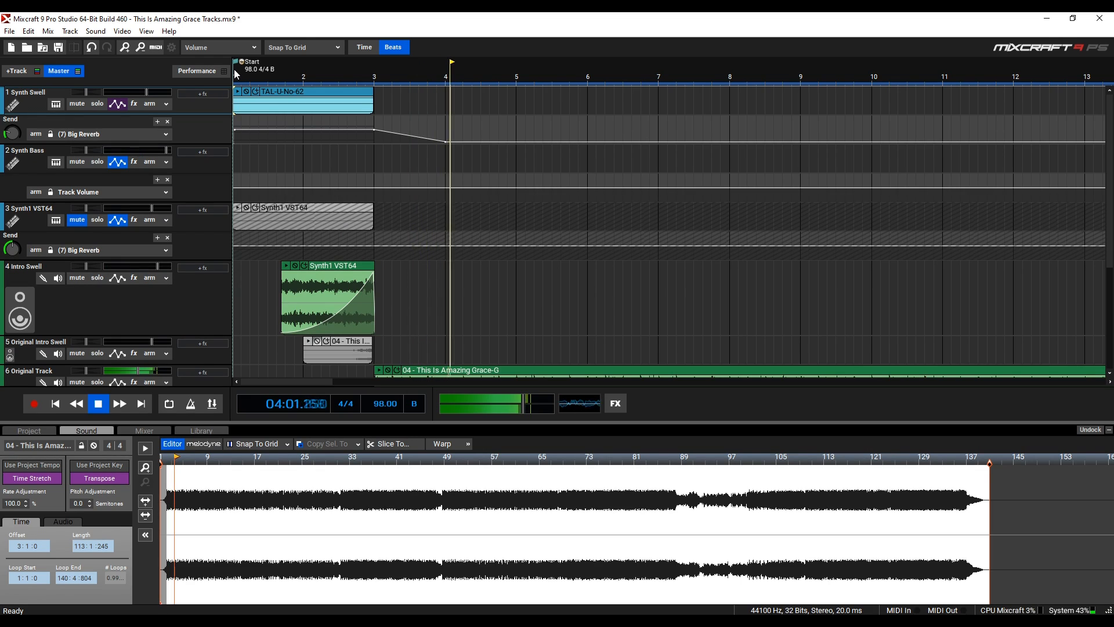
key(space)
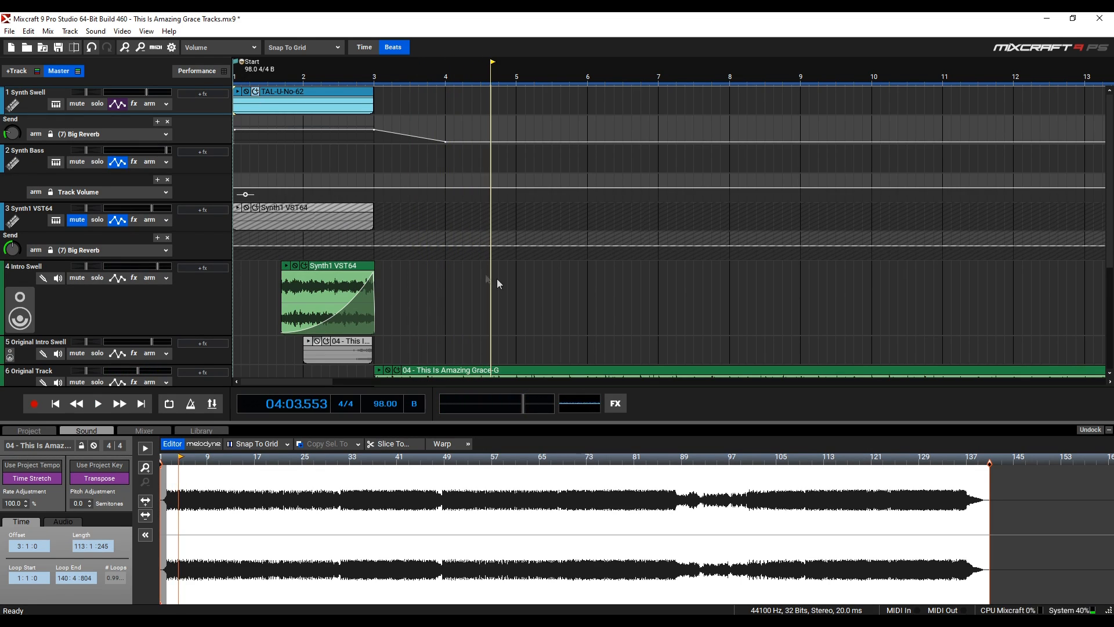
Step: Mute the Original Track and return to the synth tracks at the start of the track list
scroll(502, 238, down, 3)
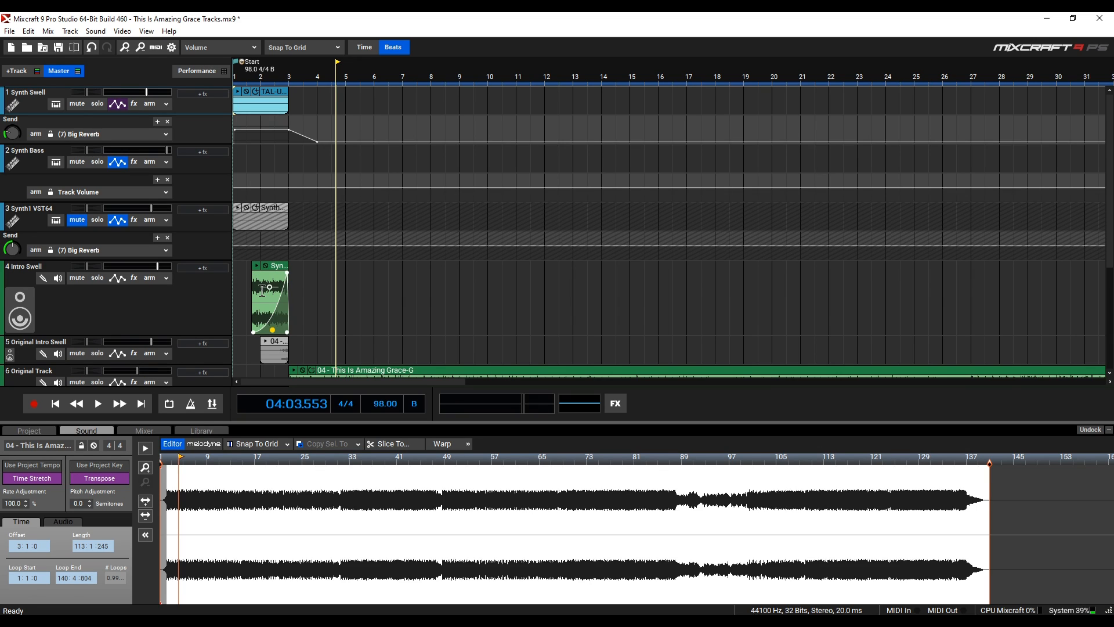
scroll(137, 273, down, 1)
scroll(137, 274, down, 2)
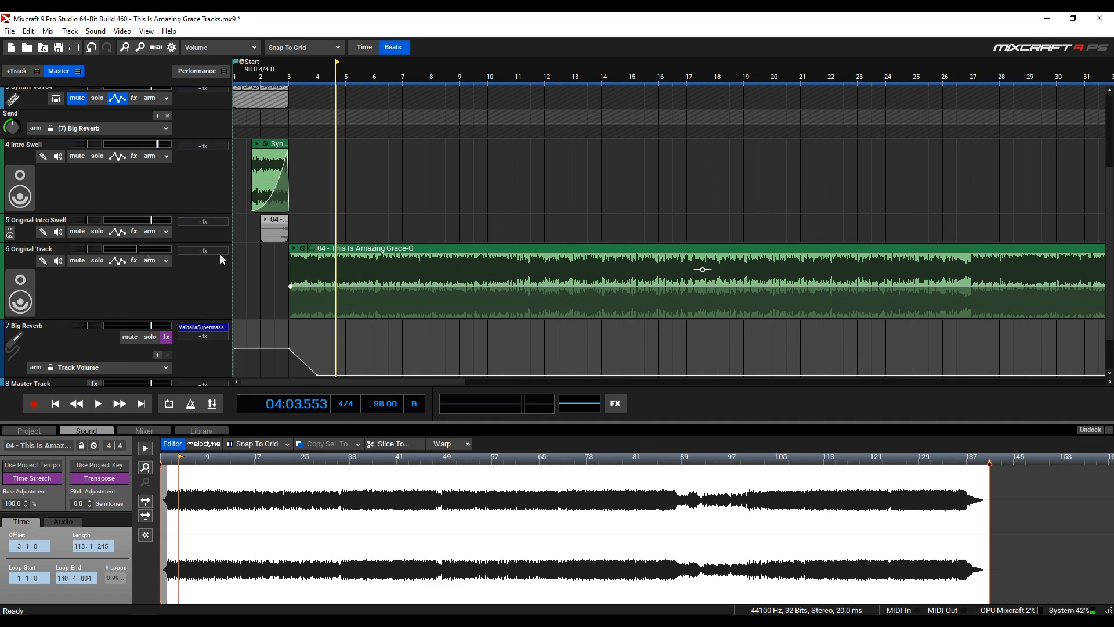
click(77, 261)
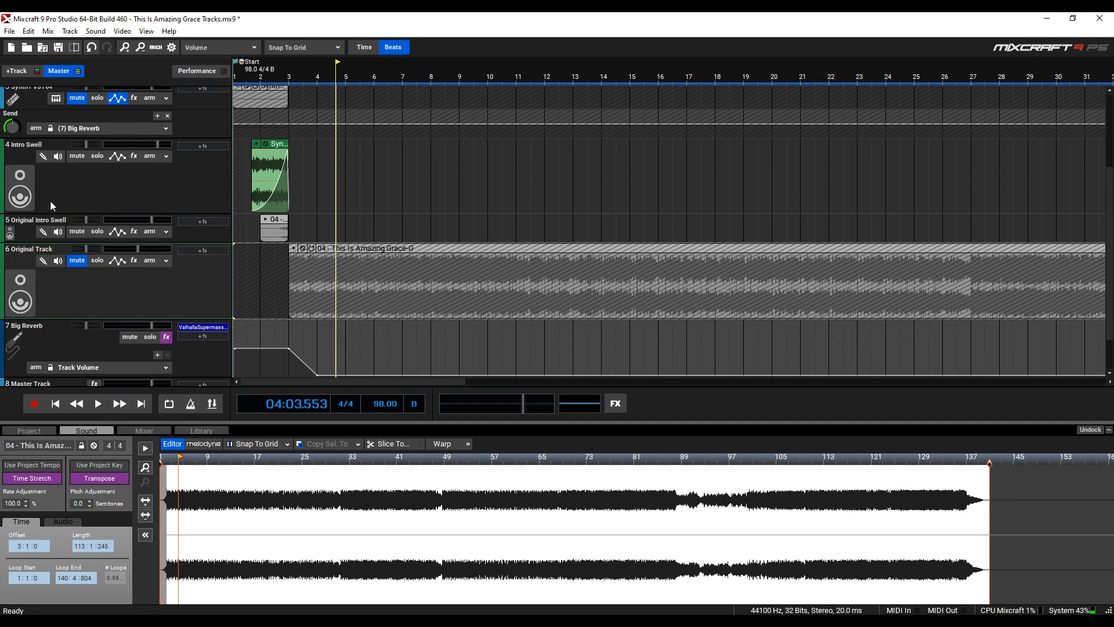
scroll(40, 199, up, 2)
scroll(39, 214, up, 2)
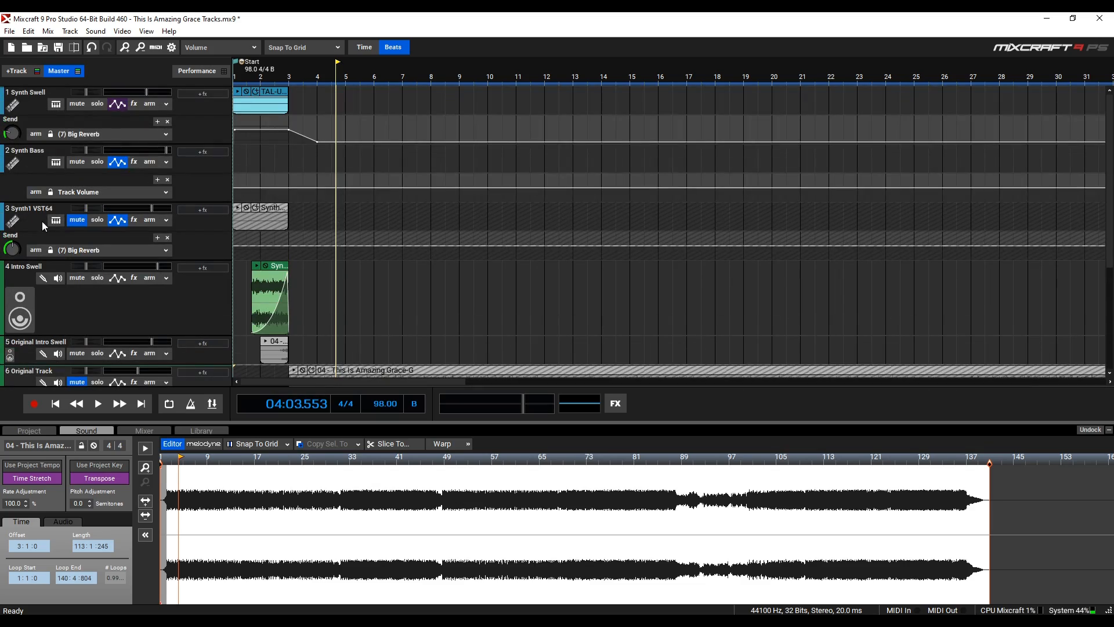